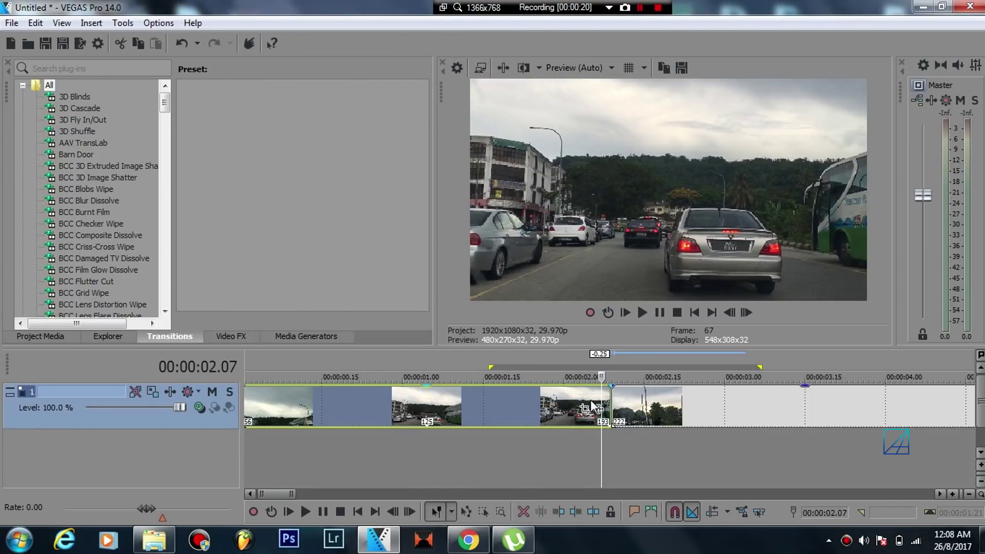
pyautogui.scroll(-2, 451, 405)
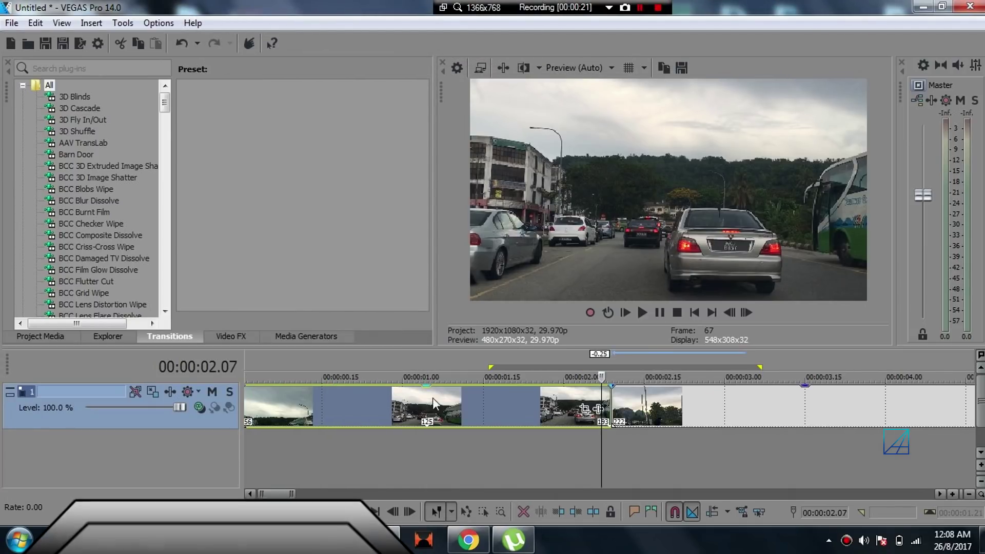
pyautogui.press('Left')
pyautogui.scroll(2, 544, 408)
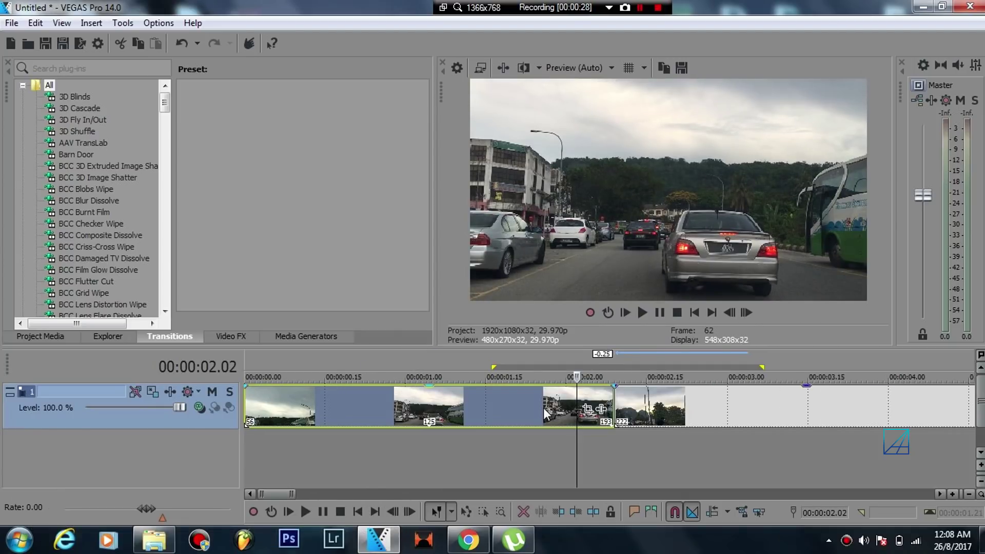
pyautogui.scroll(-2, 544, 408)
pyautogui.click(445, 399)
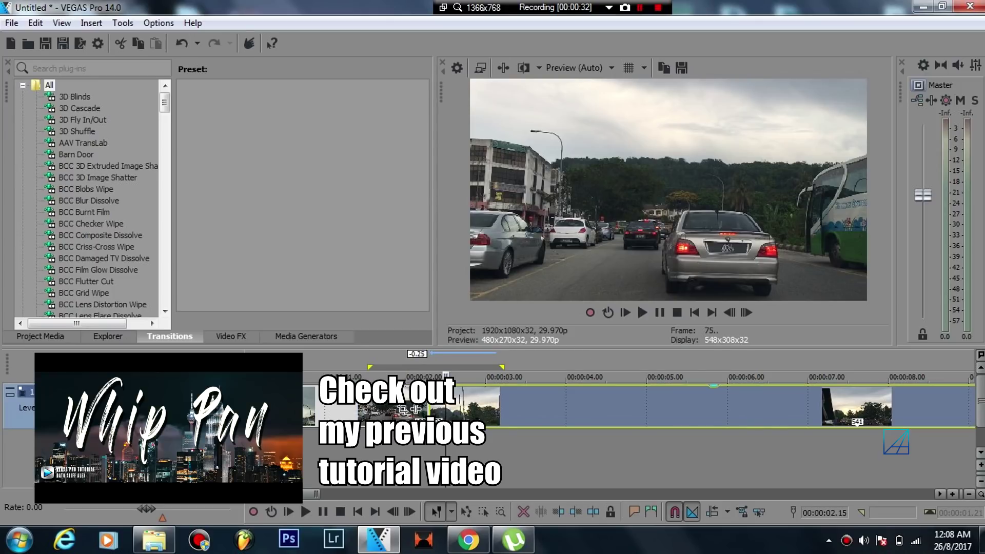
pyautogui.scroll(2, 543, 428)
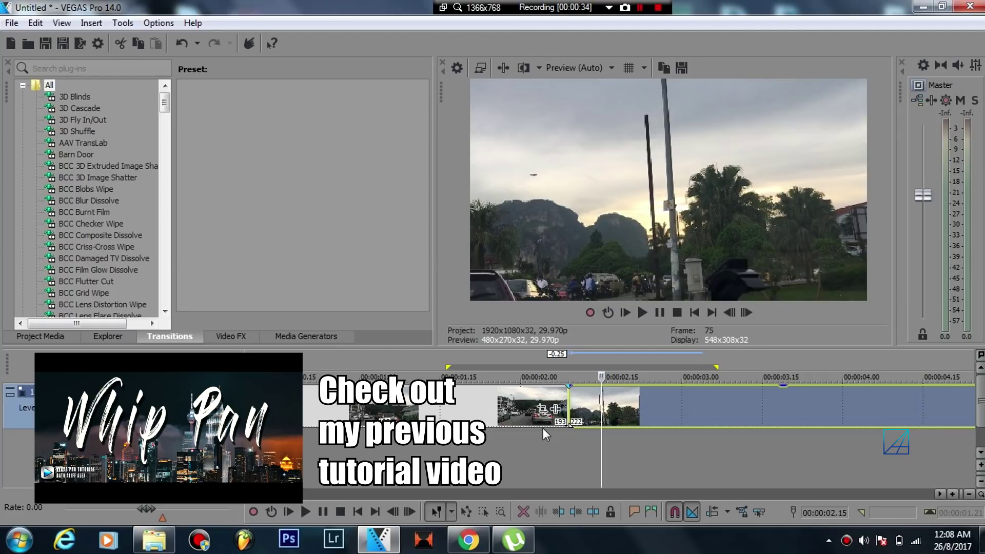
pyautogui.click(543, 396)
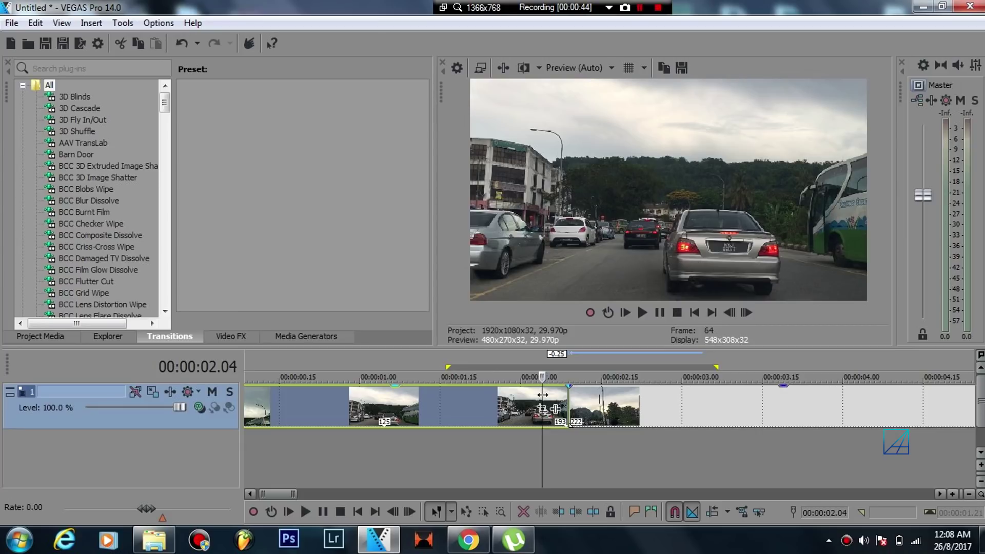
pyautogui.scroll(-2, 543, 397)
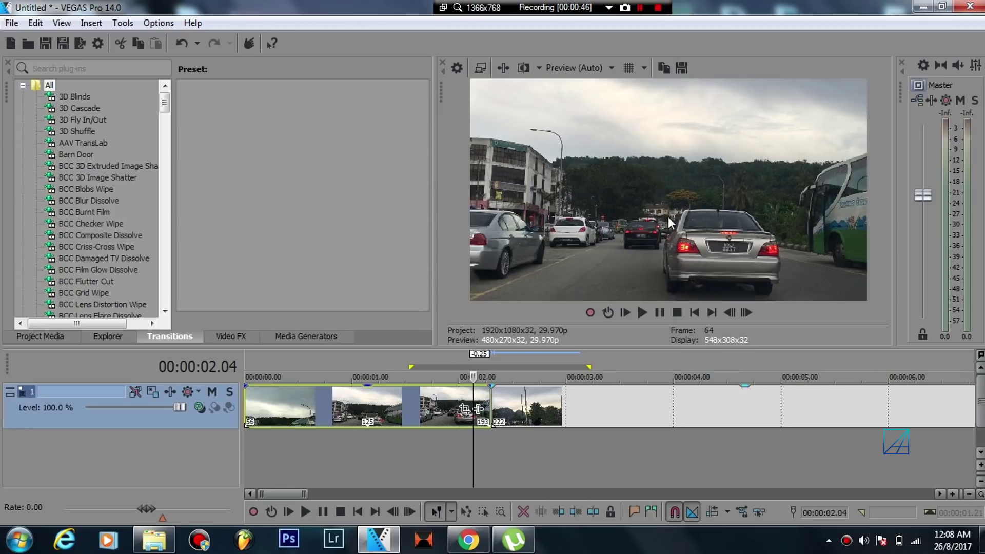
pyautogui.click(500, 412)
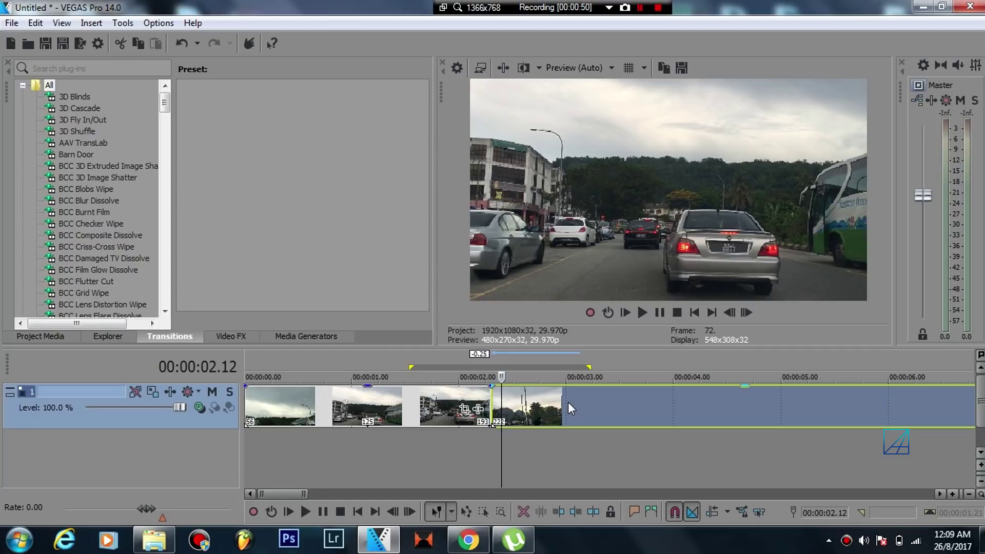
pyautogui.scroll(-2, 567, 409)
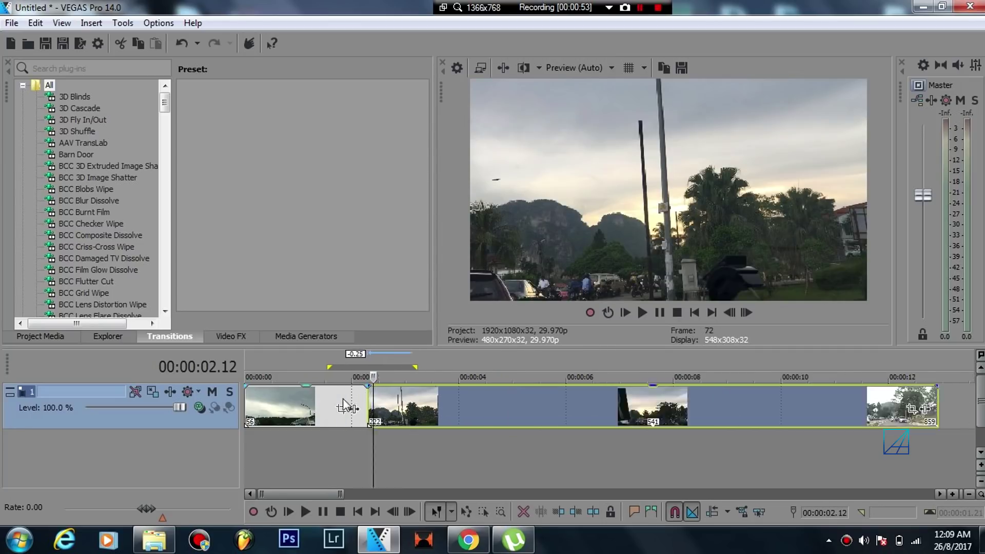
pyautogui.scroll(2, 343, 399)
pyautogui.click(472, 396)
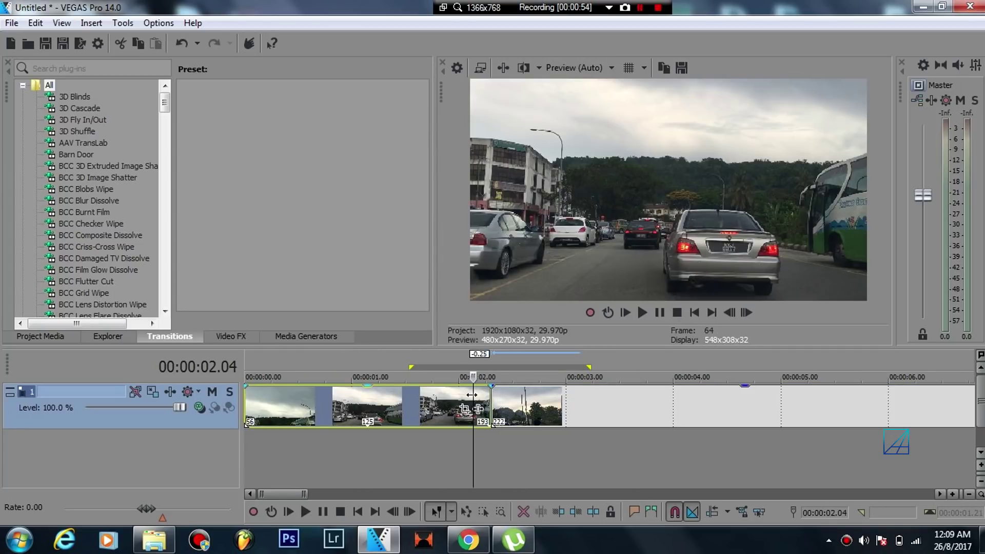
pyautogui.scroll(2, 471, 426)
pyautogui.scroll(-1, 581, 423)
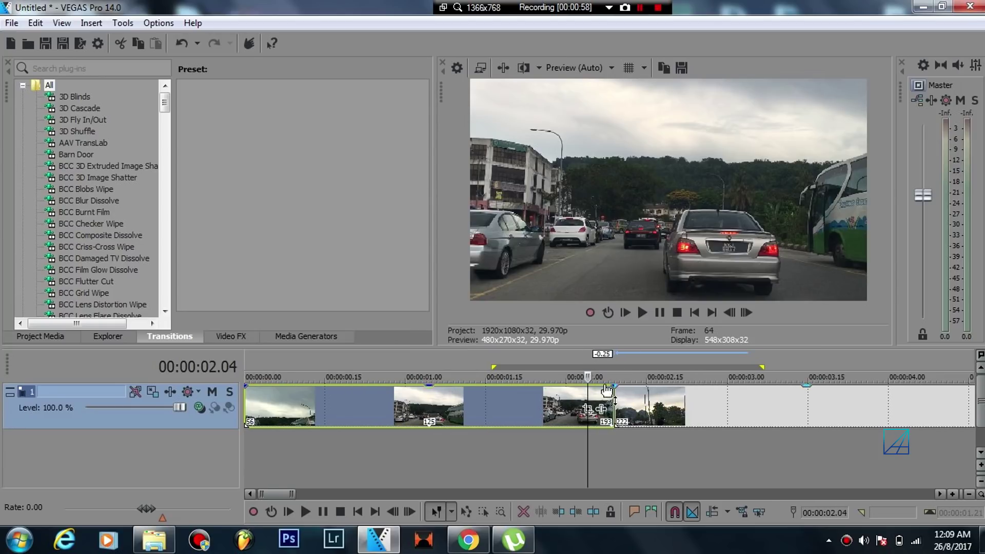
pyautogui.scroll(1, 585, 416)
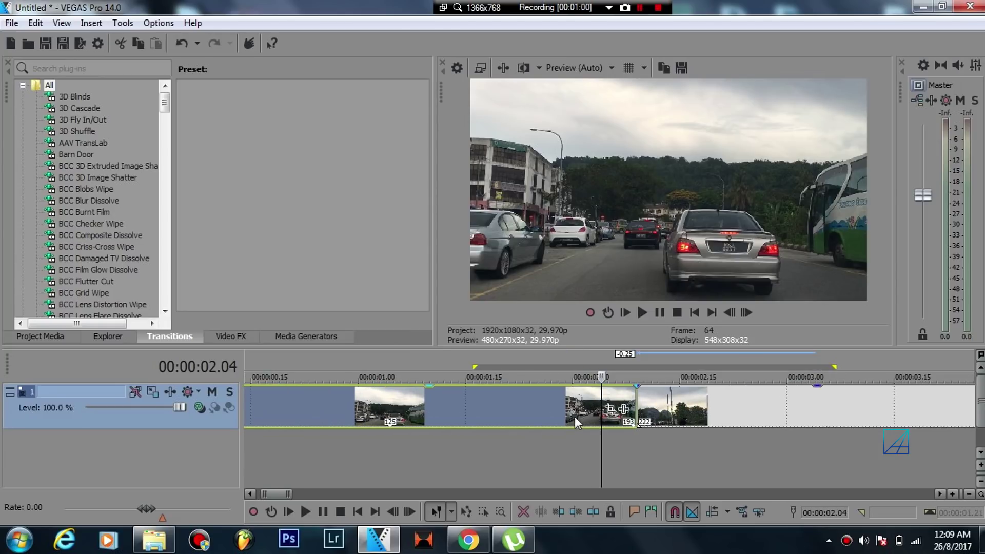
# Insert a Velocity envelope on the first driving clip and place the edit cursor at 00:00:01.22.
pyautogui.rightClick(607, 410)
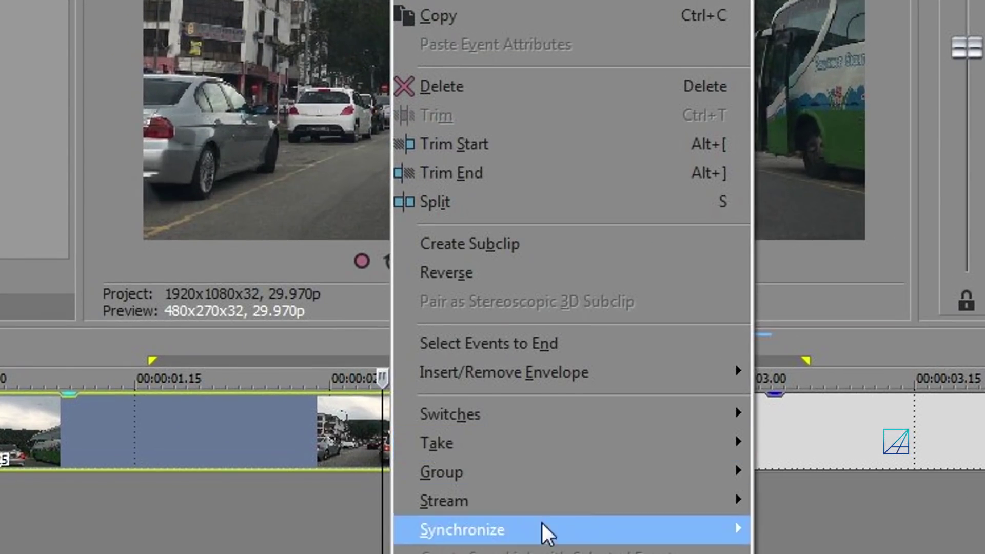
pyautogui.moveTo(594, 369)
pyautogui.click(819, 383)
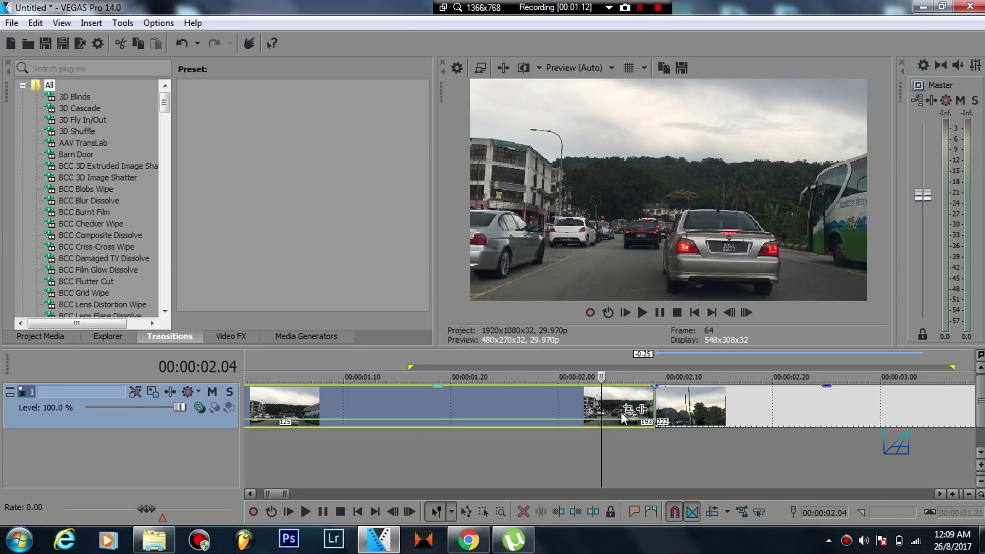
pyautogui.scroll(-5, 621, 412)
pyautogui.scroll(5, 696, 423)
pyautogui.scroll(-3, 667, 433)
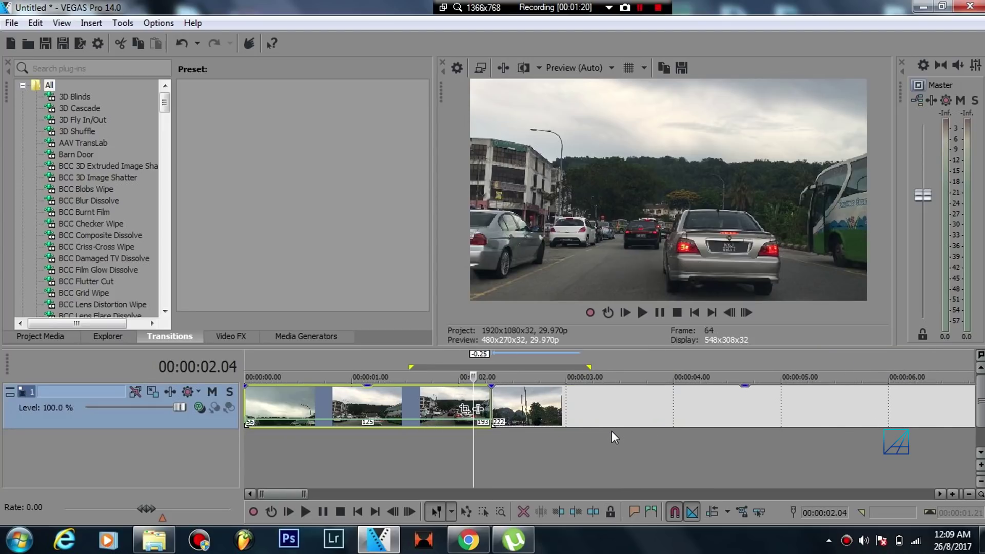
pyautogui.scroll(2, 615, 462)
pyautogui.scroll(-4, 519, 437)
pyautogui.click(431, 408)
# Set the envelope's first point to normal velocity and scrub around 00:00:02.02 near the cut.
pyautogui.scroll(3, 513, 426)
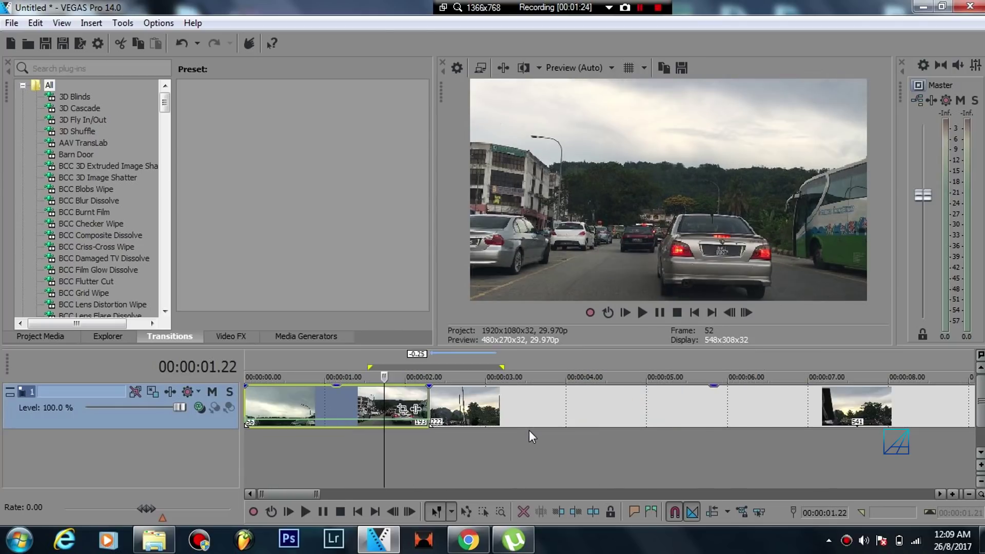
pyautogui.scroll(-3, 509, 431)
pyautogui.moveTo(249, 425)
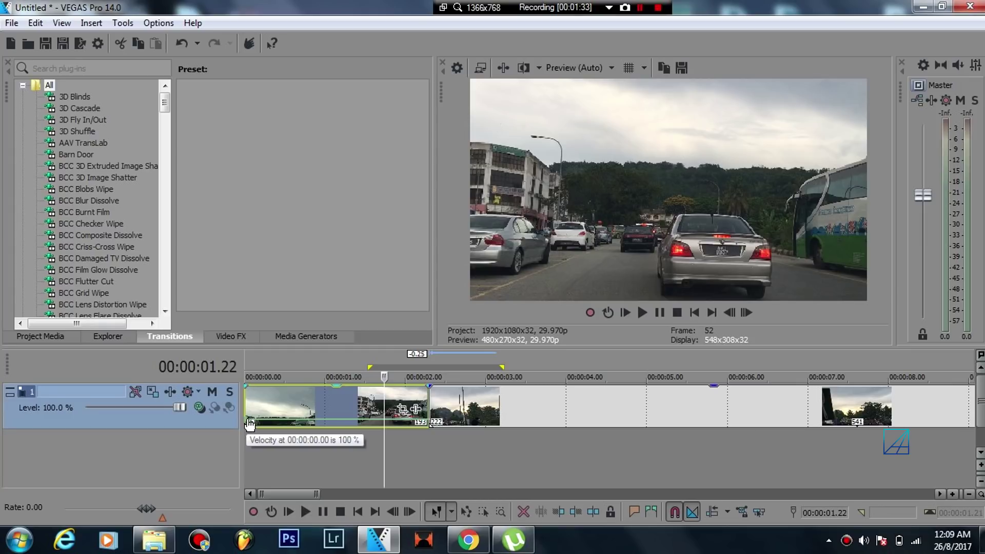
pyautogui.rightClick(250, 425)
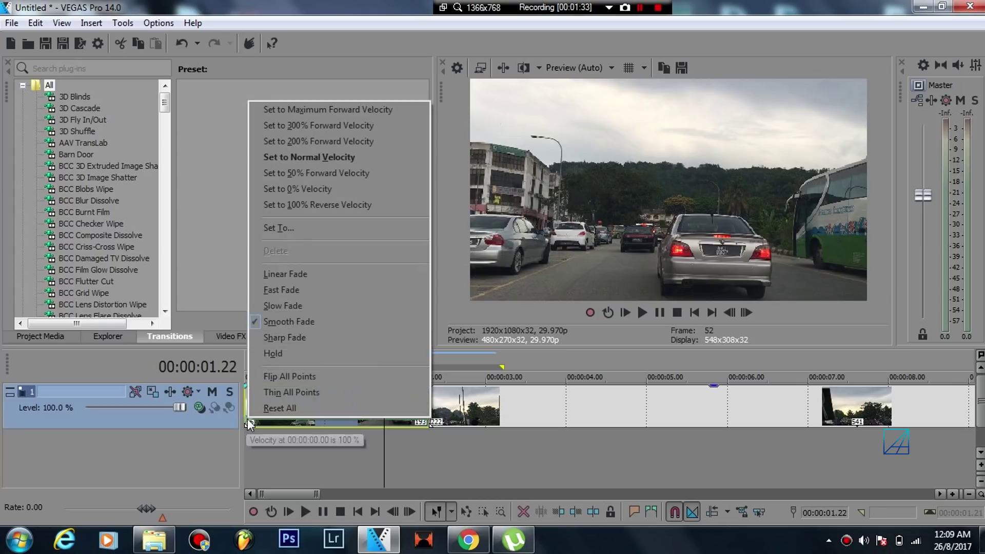
pyautogui.click(385, 158)
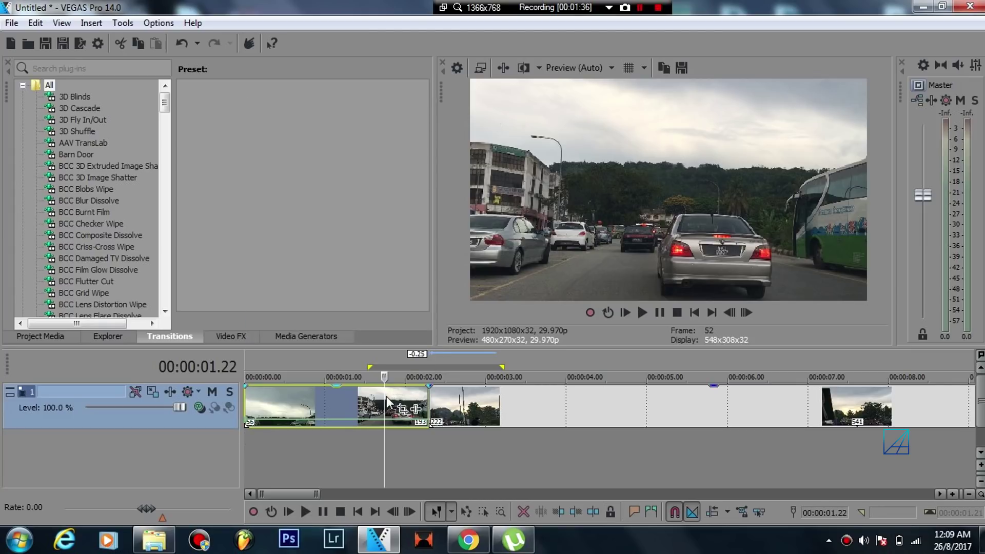
pyautogui.click(411, 400)
pyautogui.moveTo(412, 398)
pyautogui.mouseDown()
pyautogui.moveTo(396, 401)
pyautogui.moveTo(415, 402)
pyautogui.moveTo(404, 406)
pyautogui.mouseUp()
# Set the velocity envelope to 50% forward and preview frames 00:00:02.01–02.02.
pyautogui.scroll(2, 403, 408)
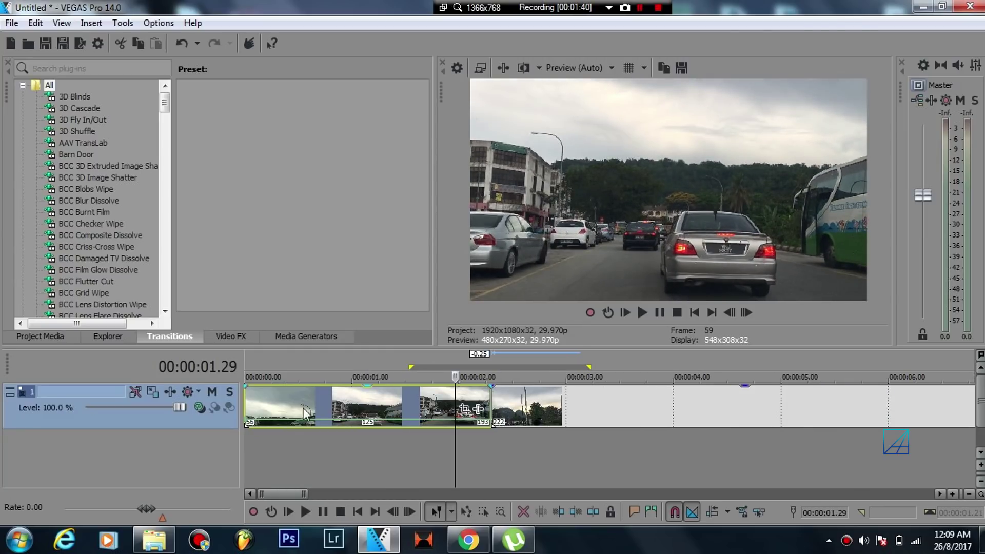
pyautogui.rightClick(248, 421)
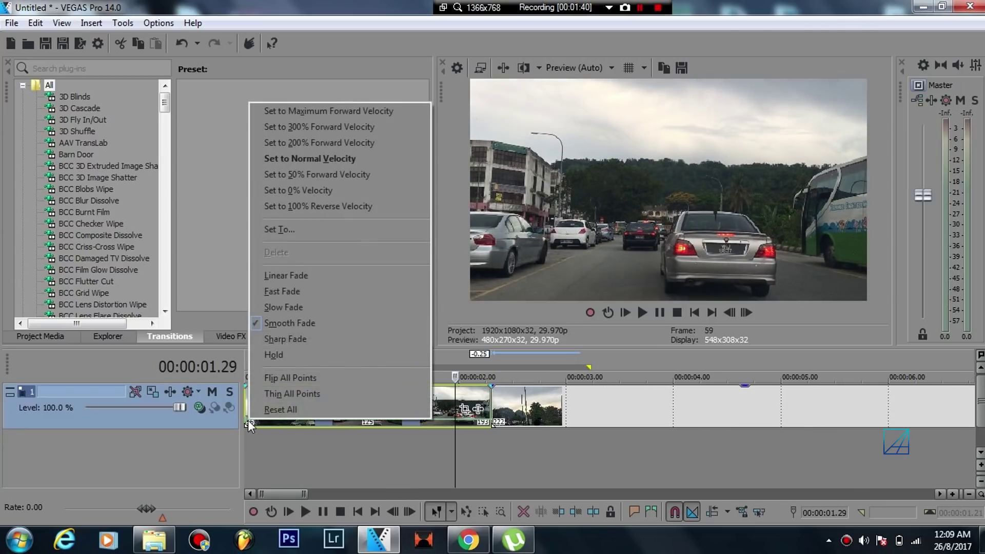
pyautogui.click(364, 175)
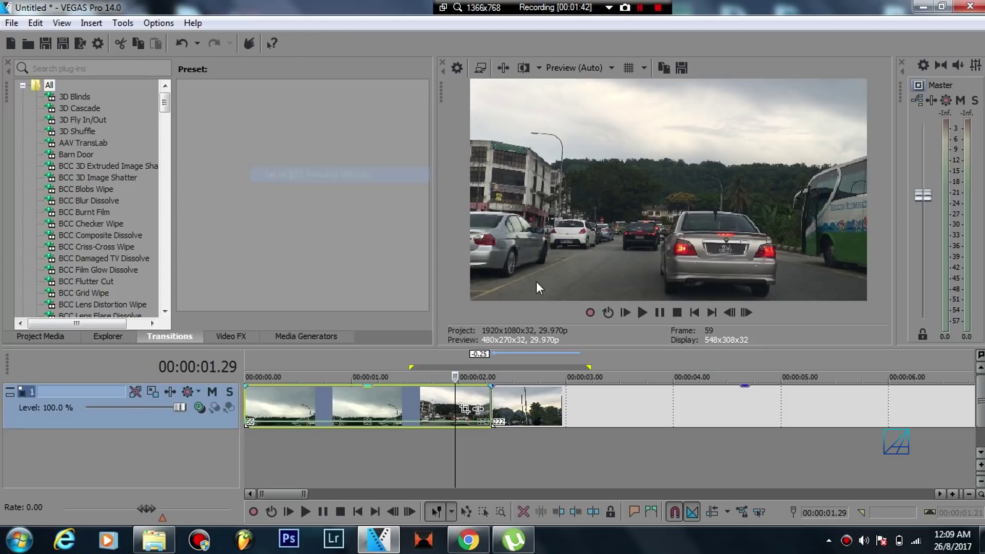
pyautogui.click(463, 396)
pyautogui.click(464, 396)
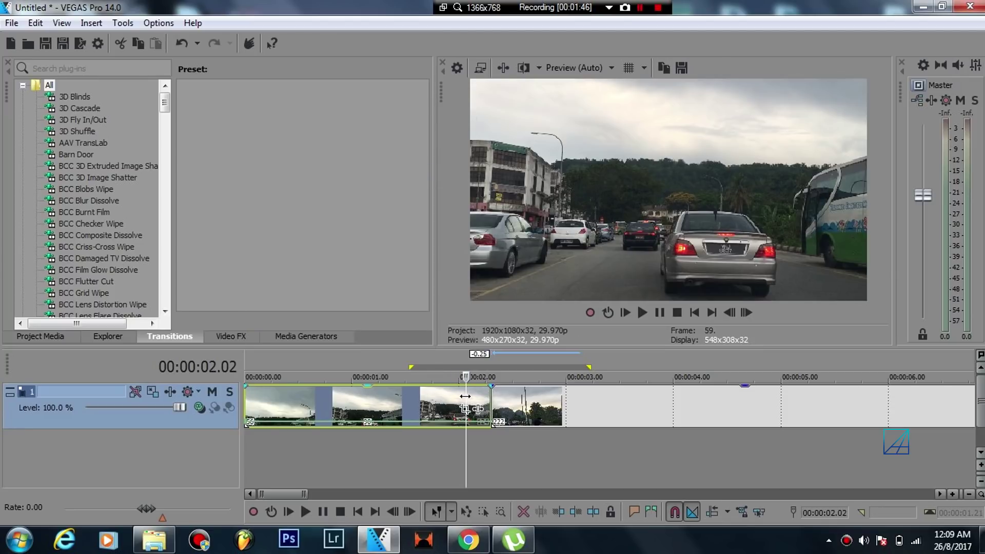
pyautogui.click(462, 397)
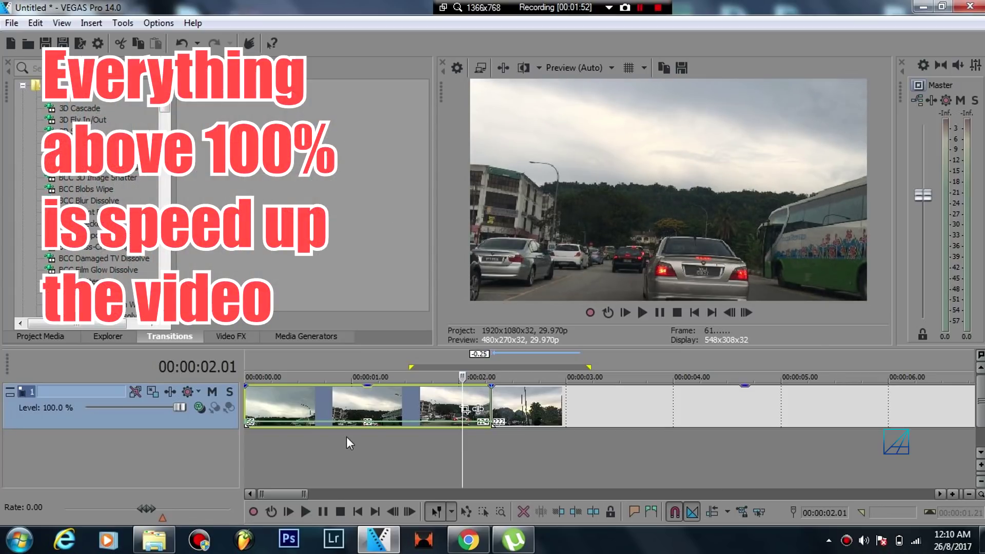
# Try 0% and 100% reverse velocity on the first clip's envelope, then restore normal velocity.
pyautogui.rightClick(246, 423)
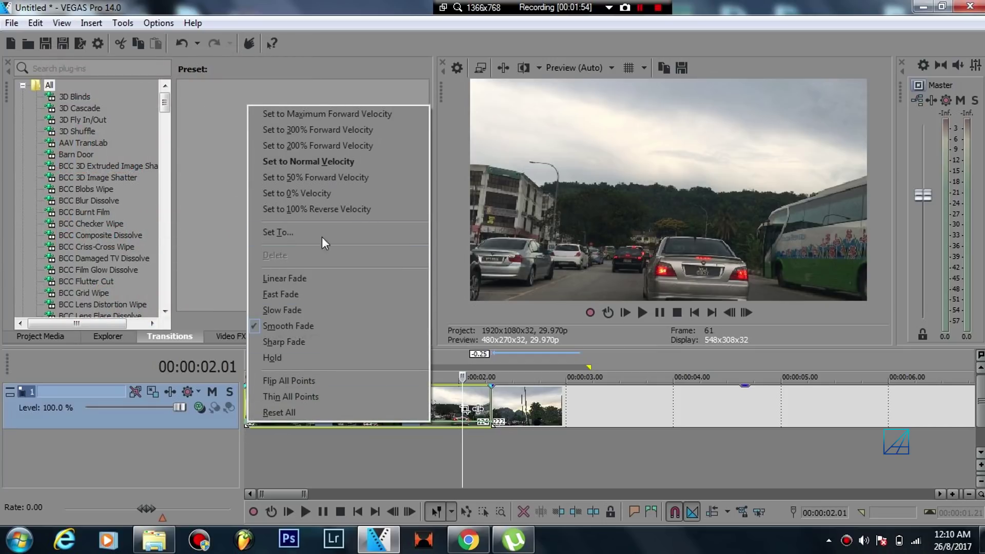
pyautogui.click(327, 194)
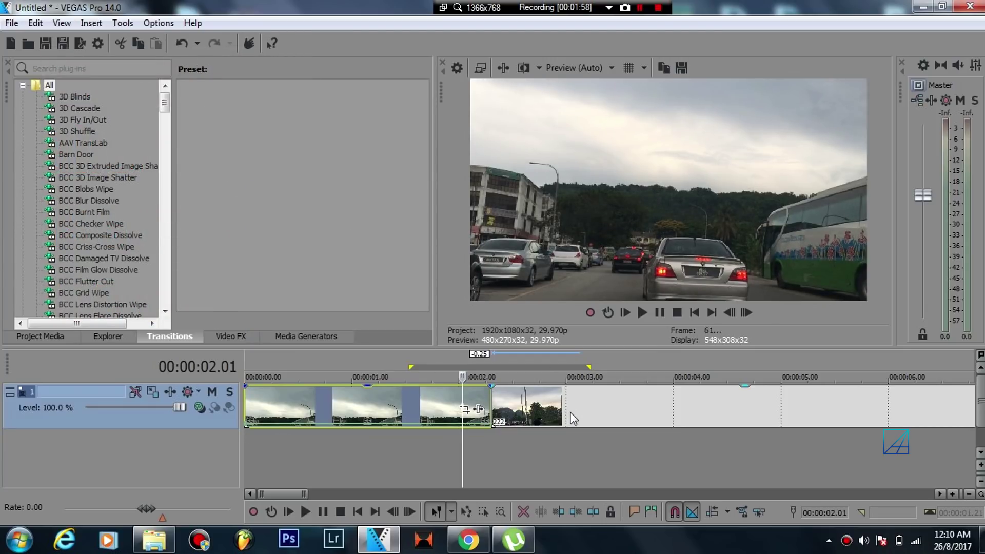
pyautogui.rightClick(246, 424)
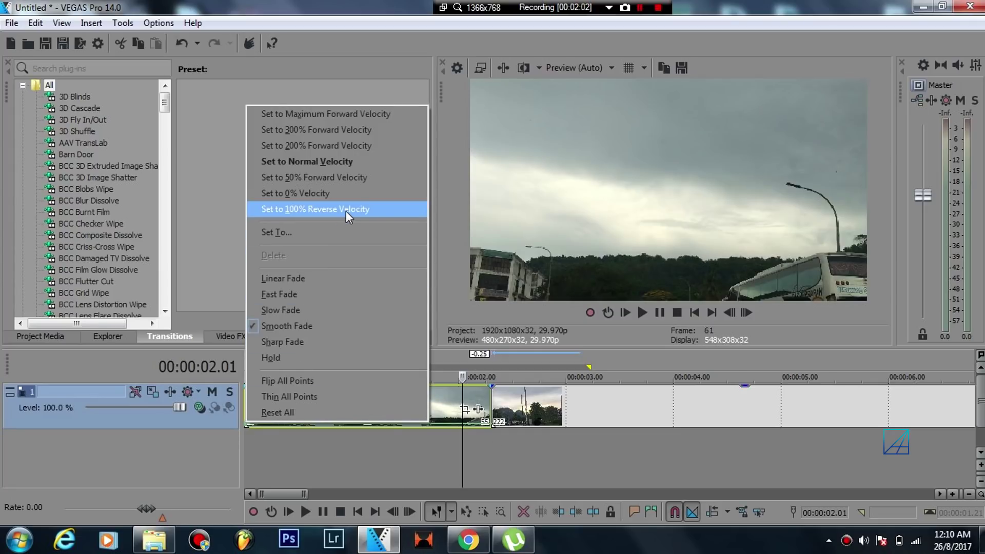
pyautogui.click(346, 210)
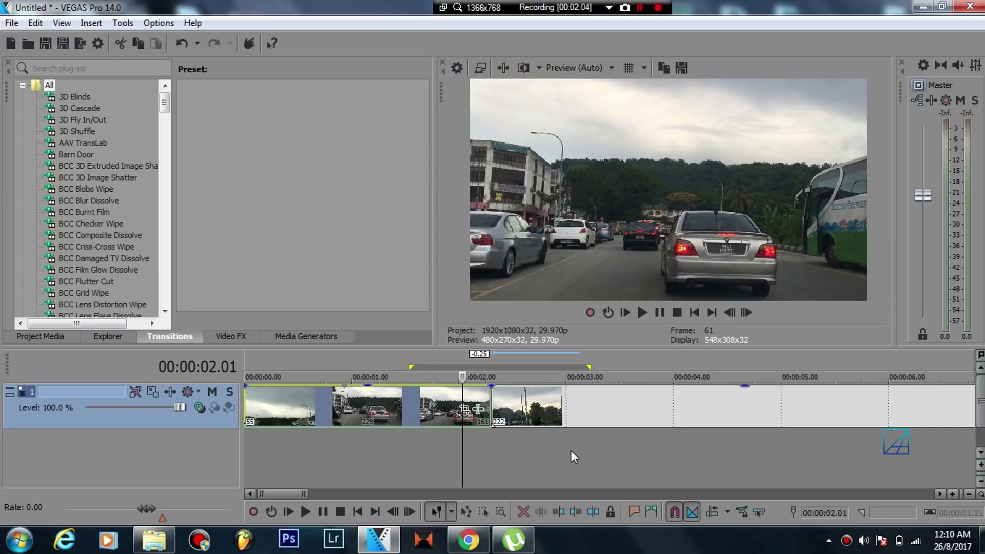
pyautogui.rightClick(249, 428)
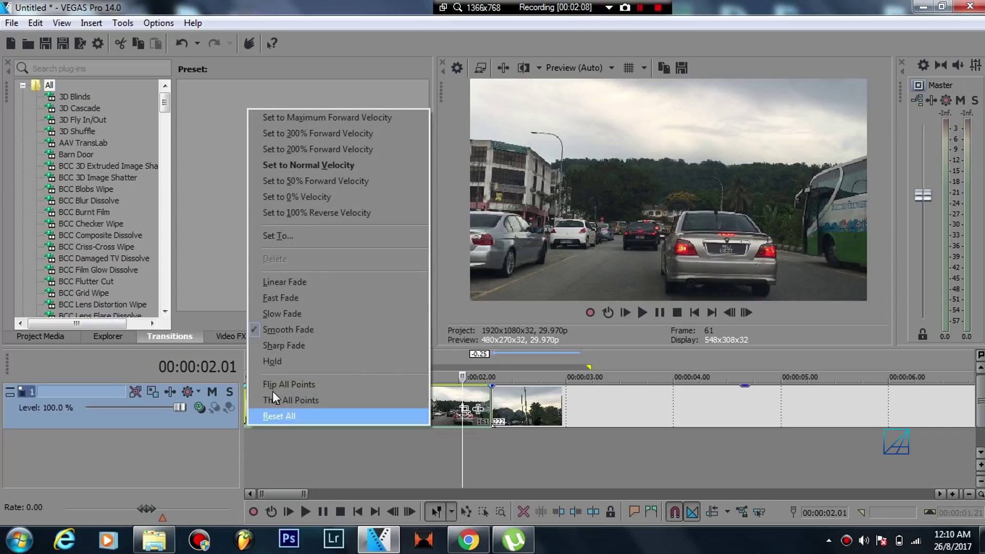
pyautogui.click(349, 165)
pyautogui.scroll(5, 694, 439)
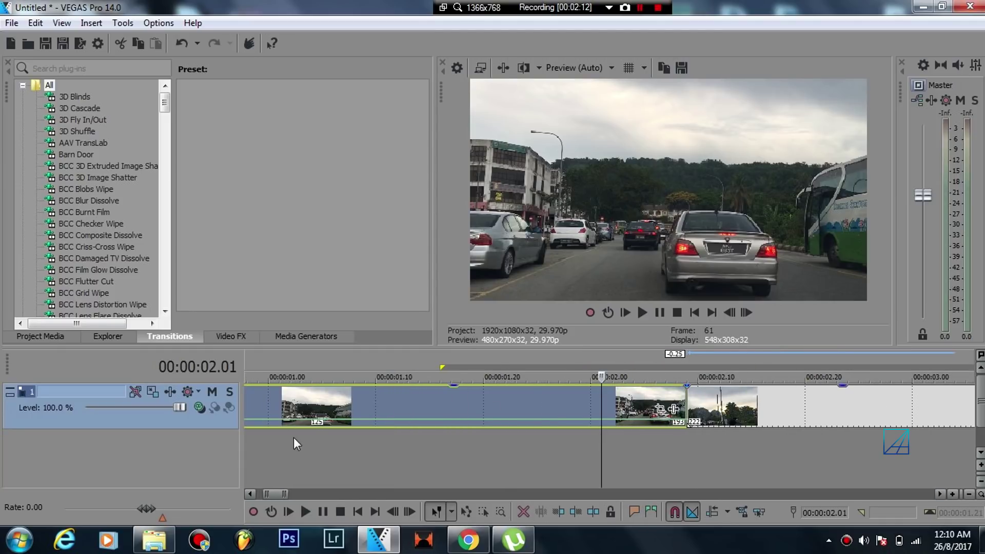
pyautogui.click(585, 398)
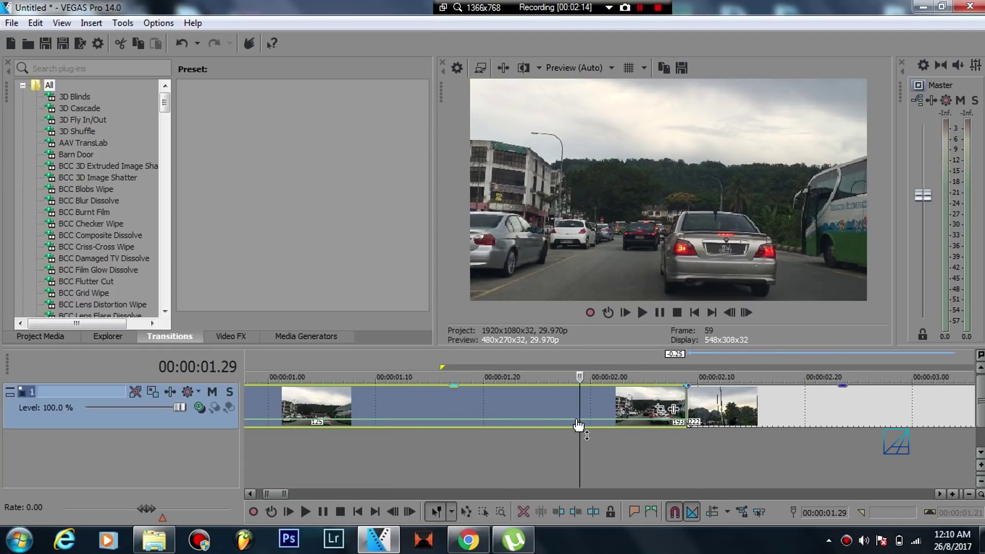
pyautogui.rightClick(576, 416)
pyautogui.click(618, 250)
pyautogui.click(620, 406)
pyautogui.rightClick(622, 415)
pyautogui.click(668, 253)
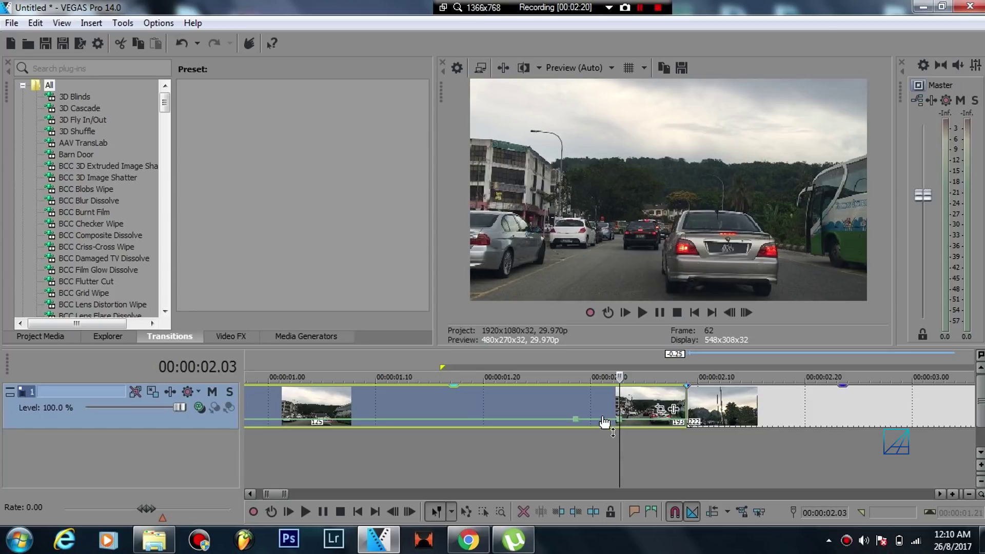
pyautogui.moveTo(619, 420); pyautogui.dragTo(622, 405)
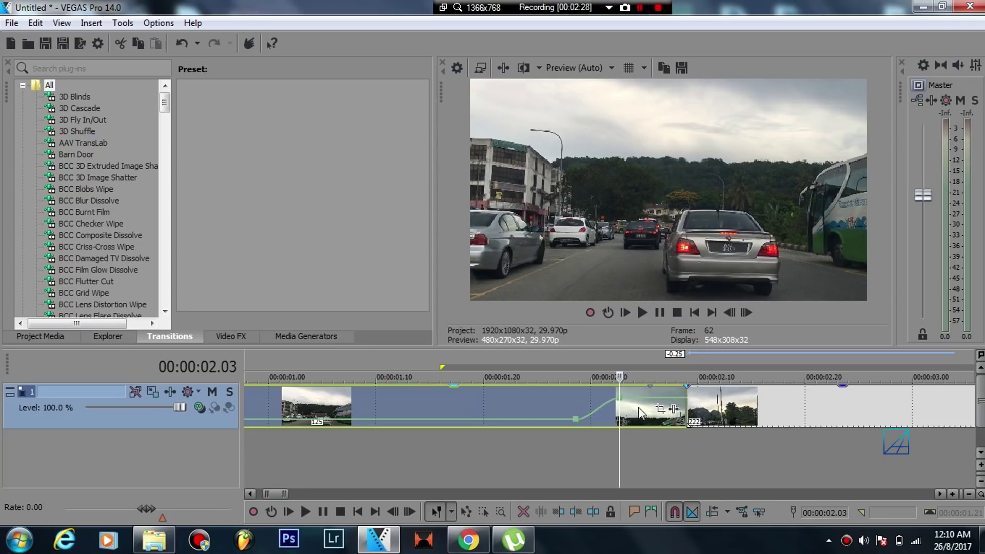
pyautogui.click(647, 394)
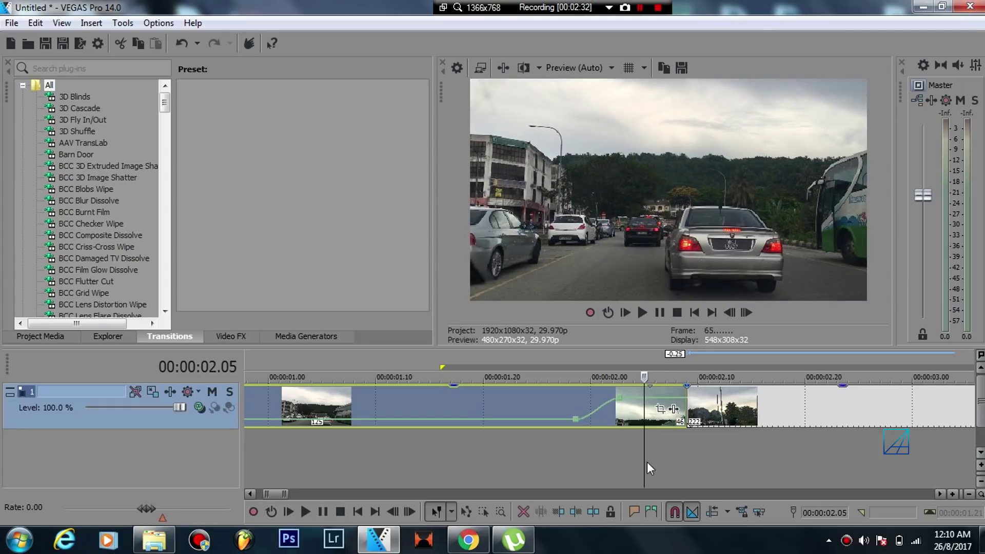
pyautogui.moveTo(645, 377)
pyautogui.mouseDown()
pyautogui.moveTo(653, 377)
pyautogui.moveTo(648, 368)
pyautogui.mouseUp()
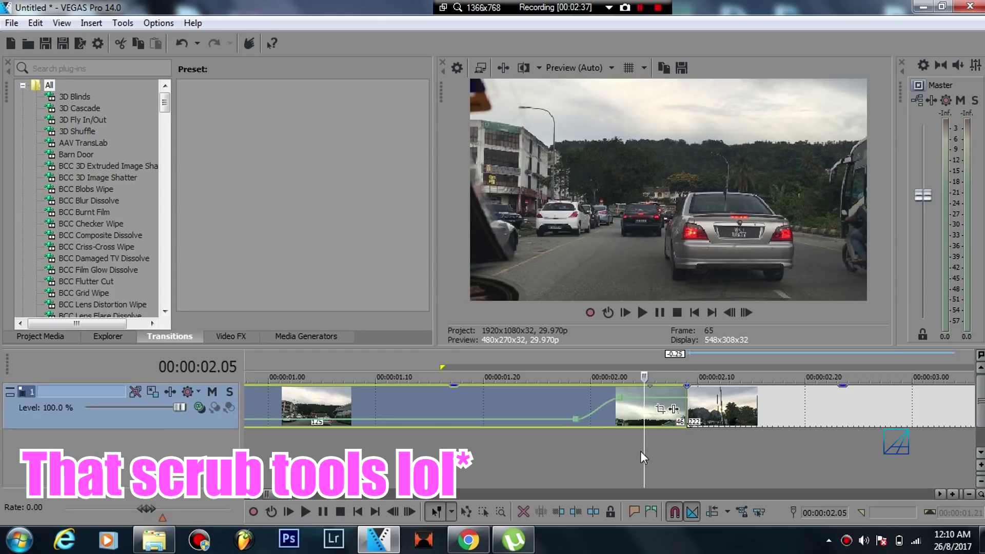
pyautogui.moveTo(642, 450); pyautogui.dragTo(657, 451)
pyautogui.scroll(-3, 677, 408)
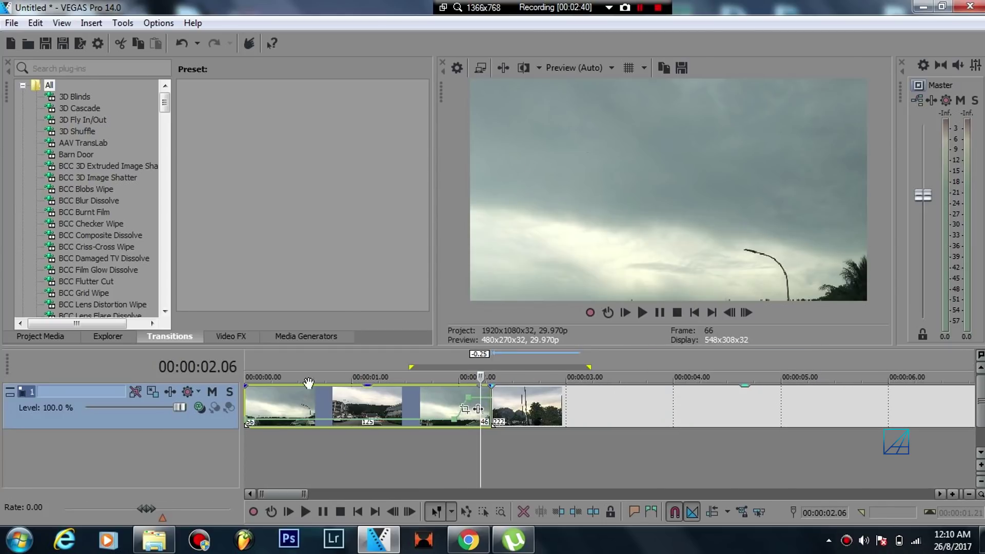
pyautogui.click(248, 393)
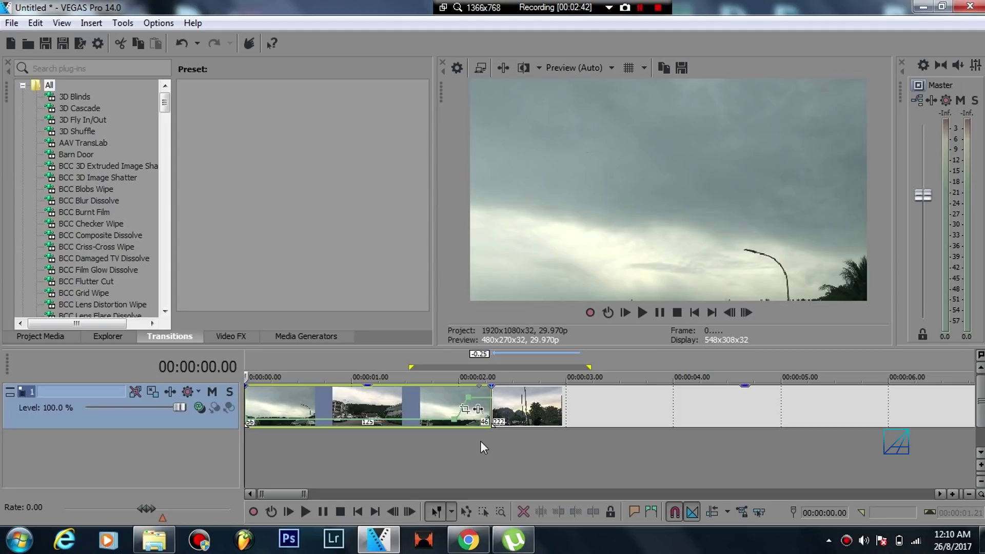
pyautogui.click(480, 442)
pyautogui.scroll(5, 568, 441)
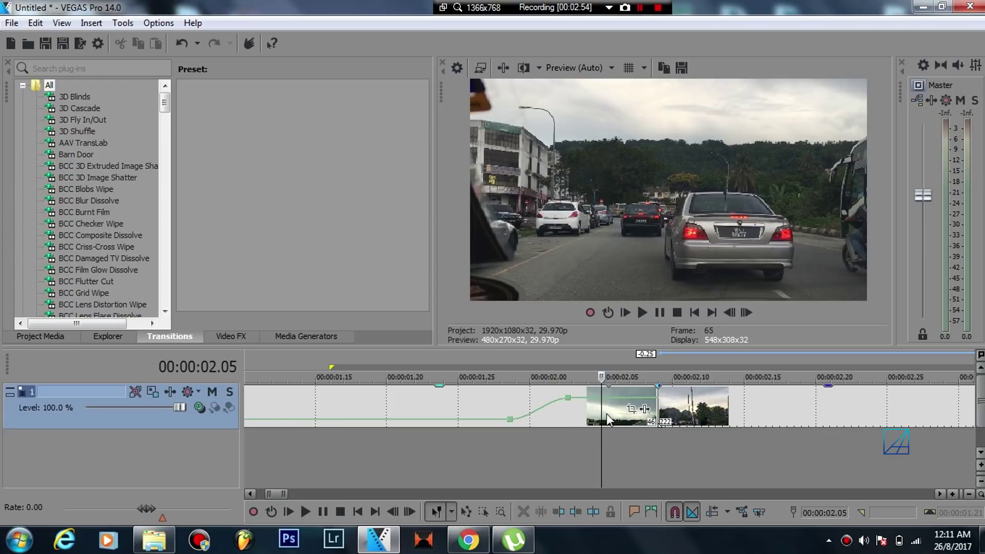
# Drag the first clip's velocity ramp point up to maximum speed.
pyautogui.moveTo(572, 405); pyautogui.dragTo(576, 386)
pyautogui.click(589, 394)
pyautogui.scroll(1, 595, 395)
pyautogui.scroll(1, 608, 410)
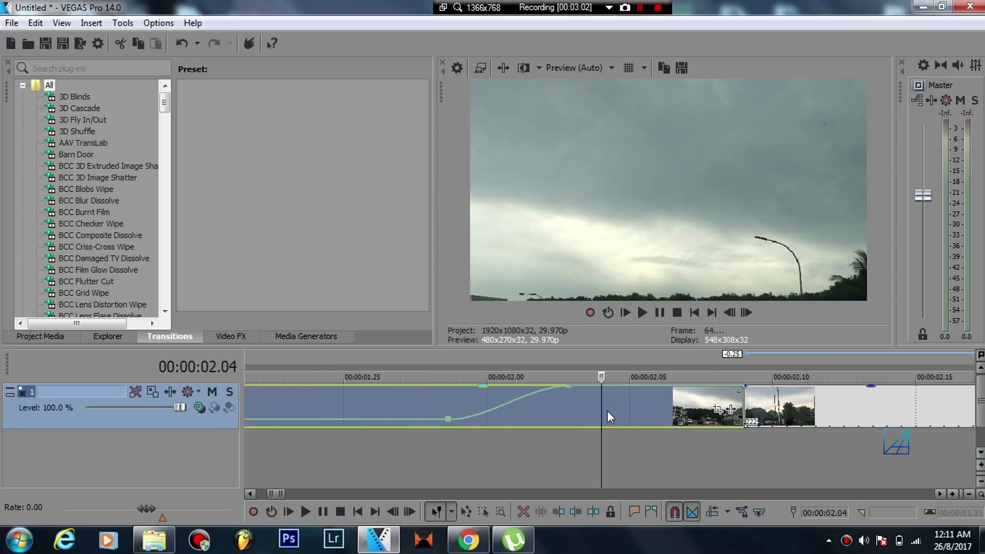
# Trim the first clip's end at the 2.04 s playhead, then step back to 2.03.
pyautogui.press('s')
pyautogui.scroll(-1, 601, 411)
pyautogui.scroll(-1, 648, 427)
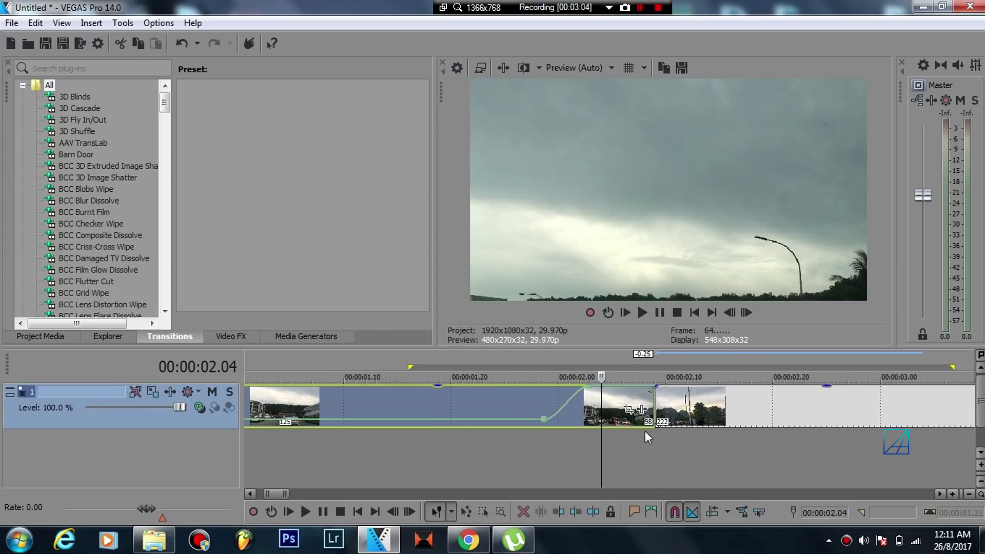
pyautogui.scroll(2, 644, 429)
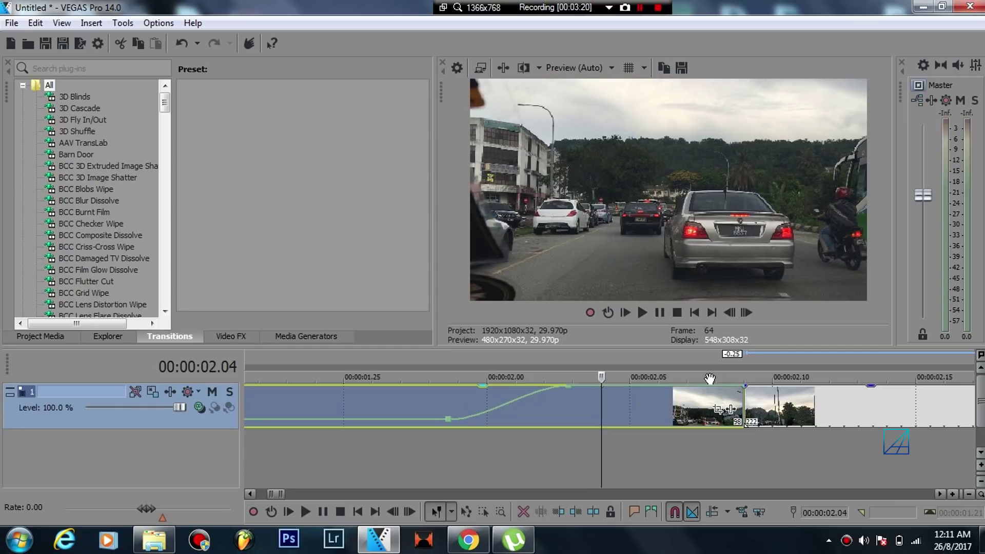
pyautogui.click(585, 409)
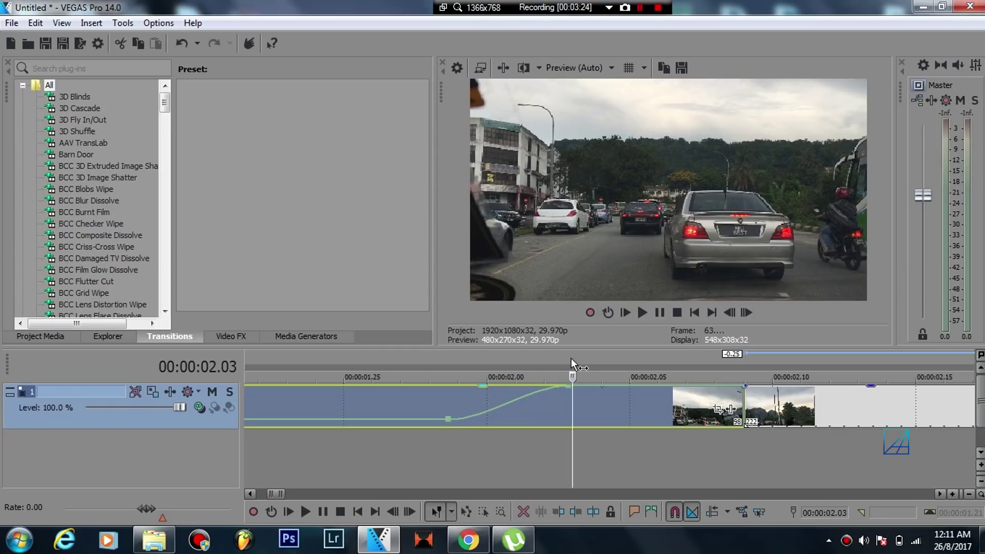
pyautogui.scroll(3, 581, 407)
pyautogui.scroll(-2, 599, 421)
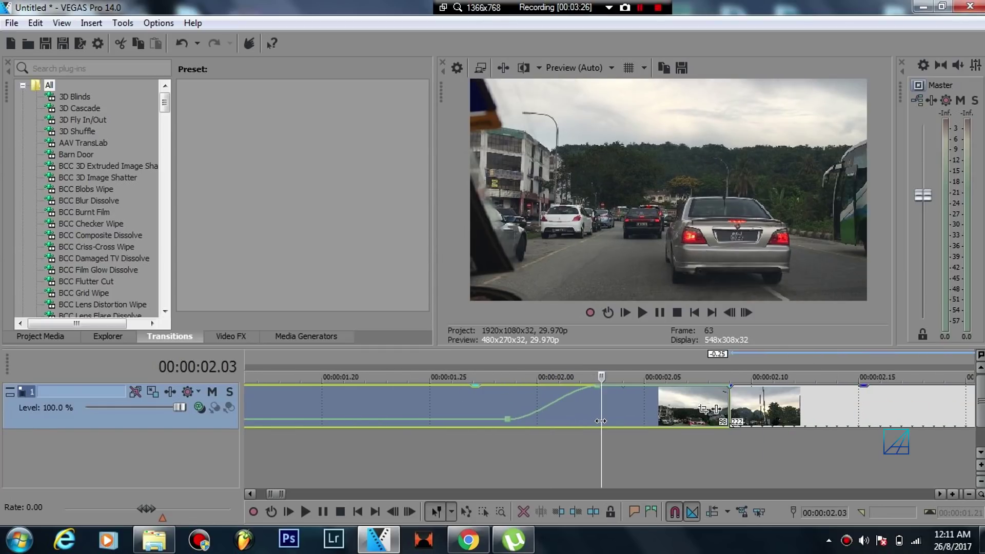
# Re-trim the clip edge to 2.03, delete the leftover piece, and move onto the second clip.
pyautogui.moveTo(600, 421); pyautogui.dragTo(602, 422)
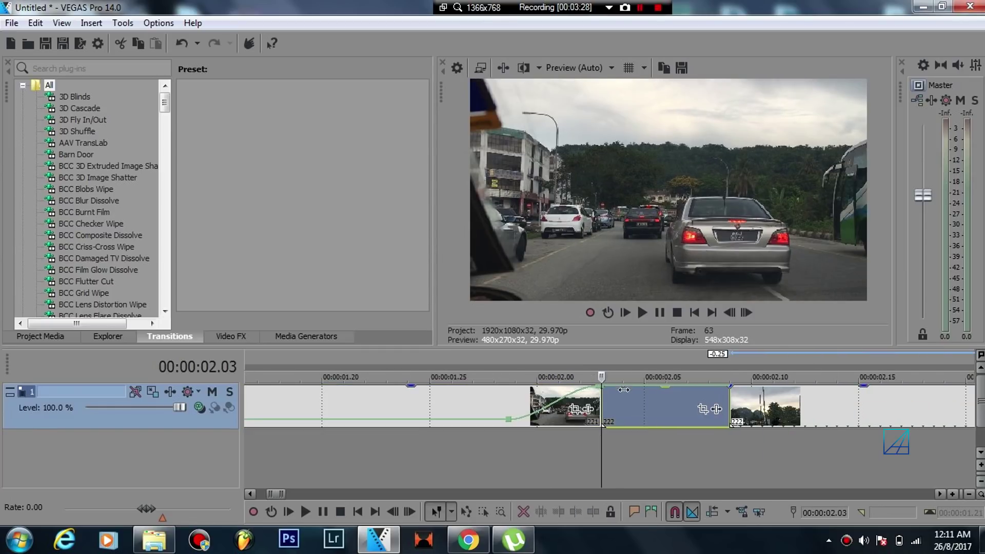
pyautogui.scroll(-1, 634, 407)
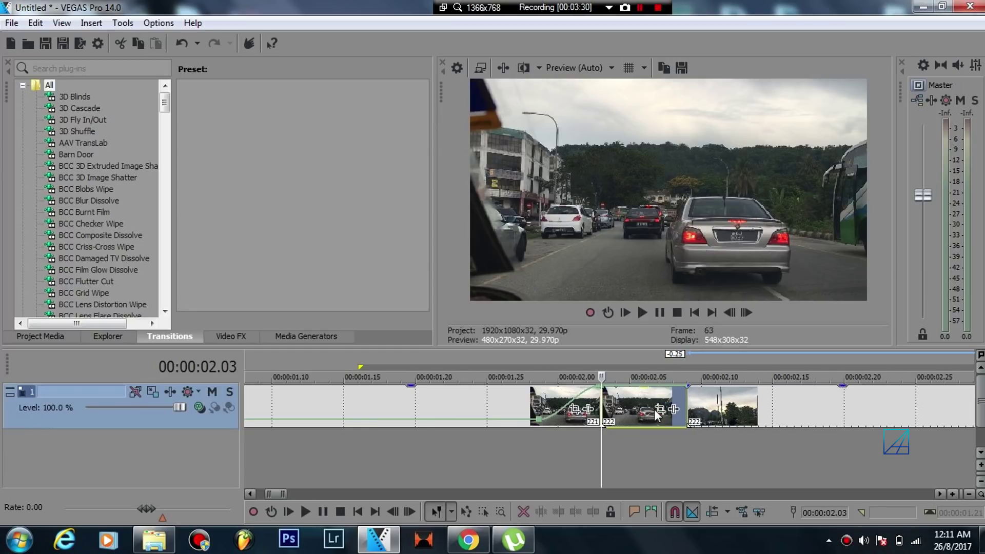
pyautogui.rightClick(633, 399)
pyautogui.click(719, 217)
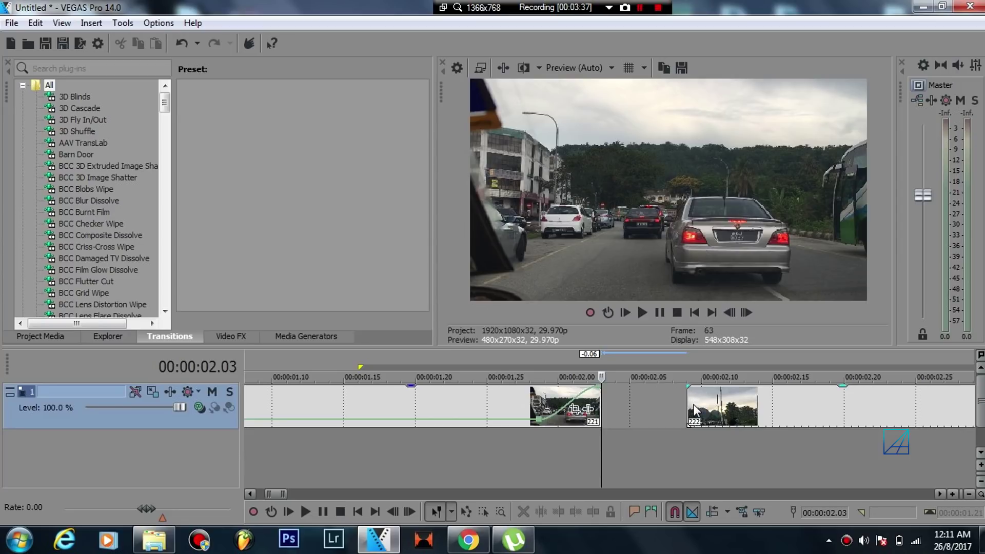
pyautogui.scroll(-2, 694, 406)
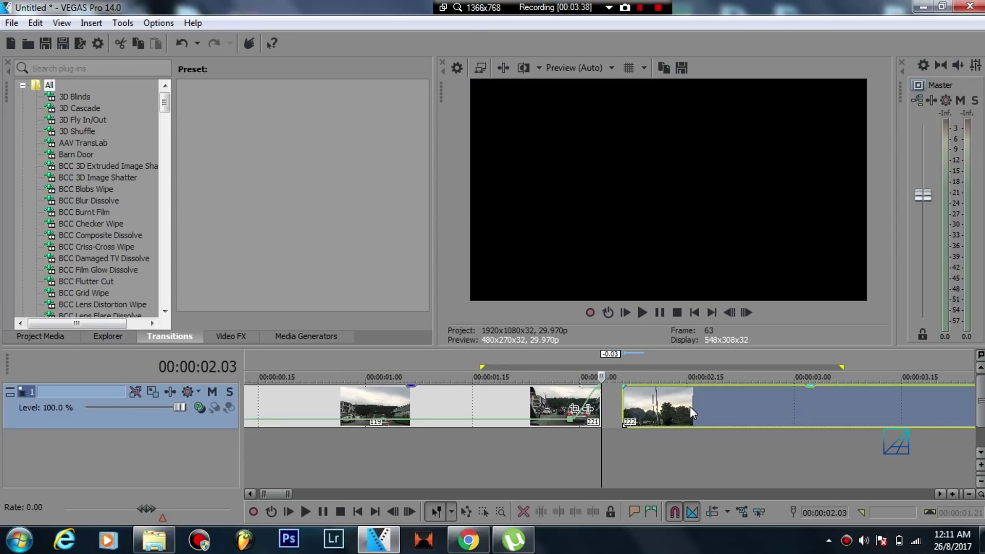
pyautogui.click(635, 408)
# Insert a Velocity envelope on the second clip and put the playhead at 2.12 s.
pyautogui.rightClick(634, 408)
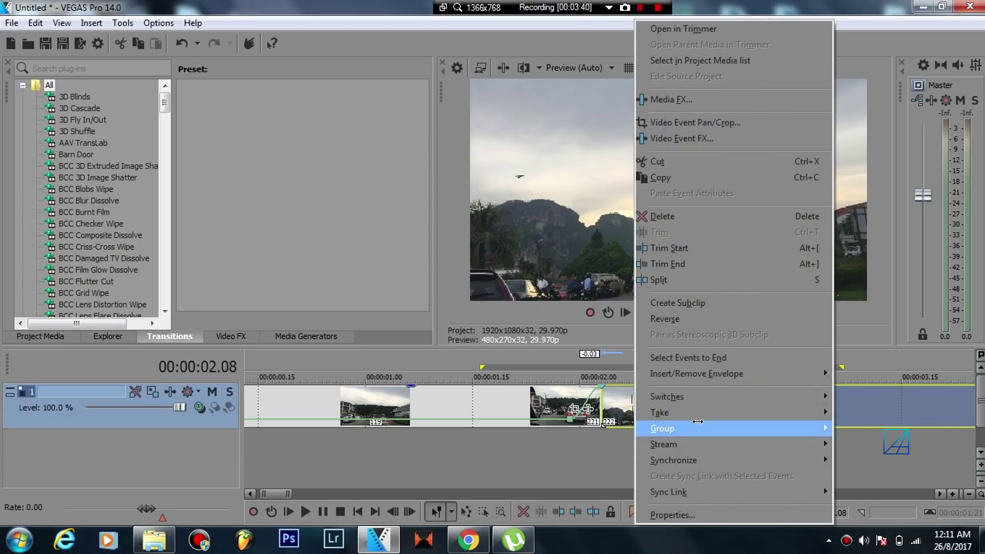
pyautogui.moveTo(734, 375)
pyautogui.click(878, 378)
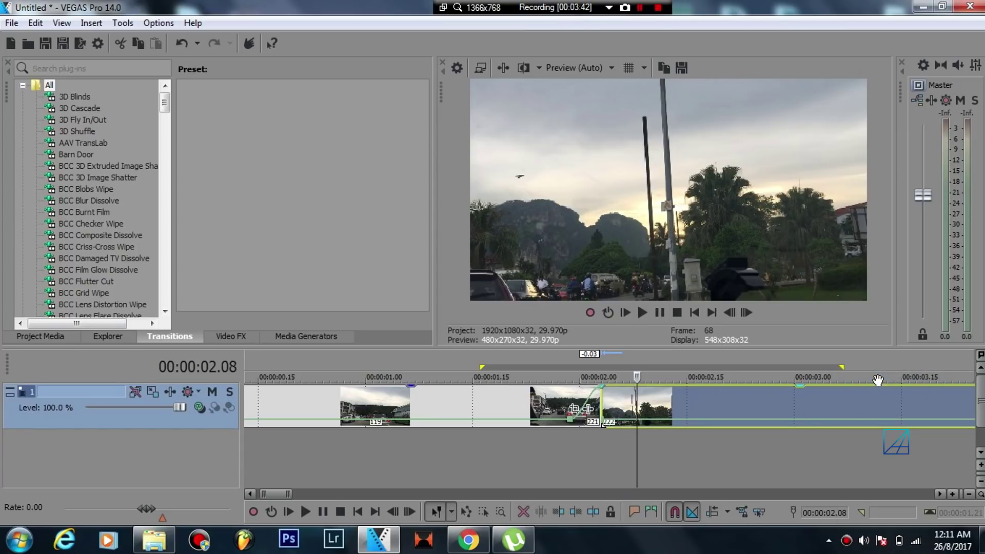
pyautogui.scroll(2, 677, 434)
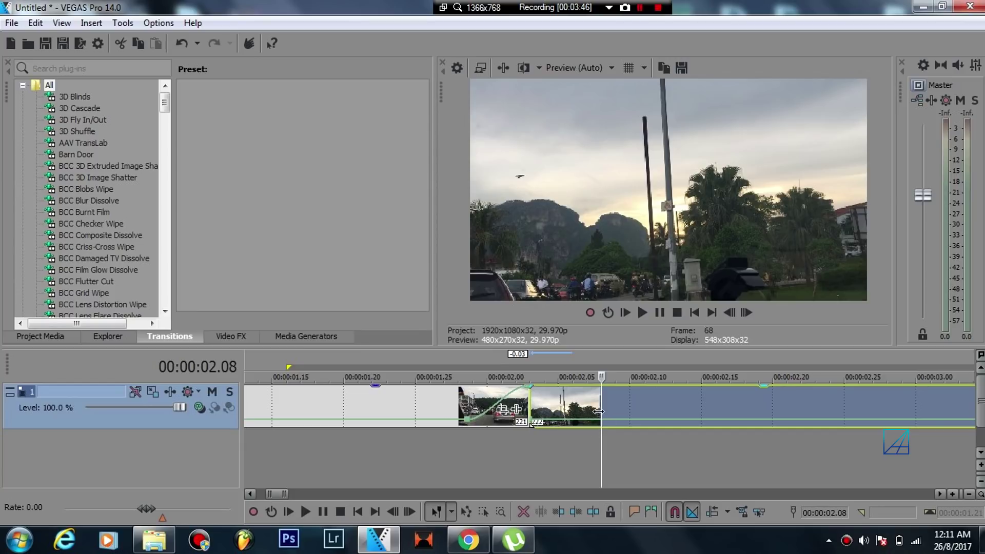
pyautogui.click(658, 419)
# Raise the cut point to 1,000 % and add a 50 % forward velocity point at 2.07 s.
pyautogui.rightClick(658, 417)
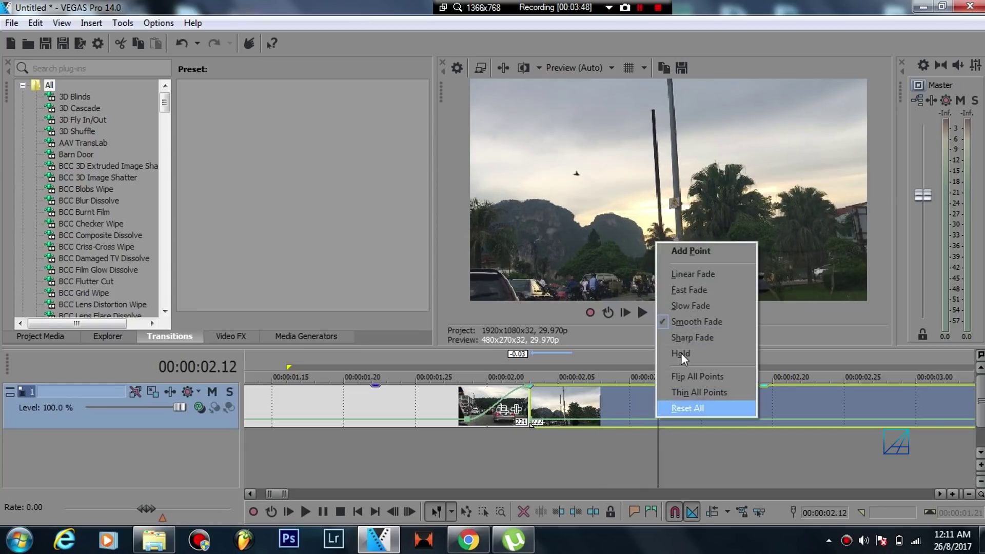
pyautogui.click(693, 251)
pyautogui.moveTo(655, 424); pyautogui.dragTo(627, 424)
pyautogui.moveTo(533, 424); pyautogui.dragTo(535, 386)
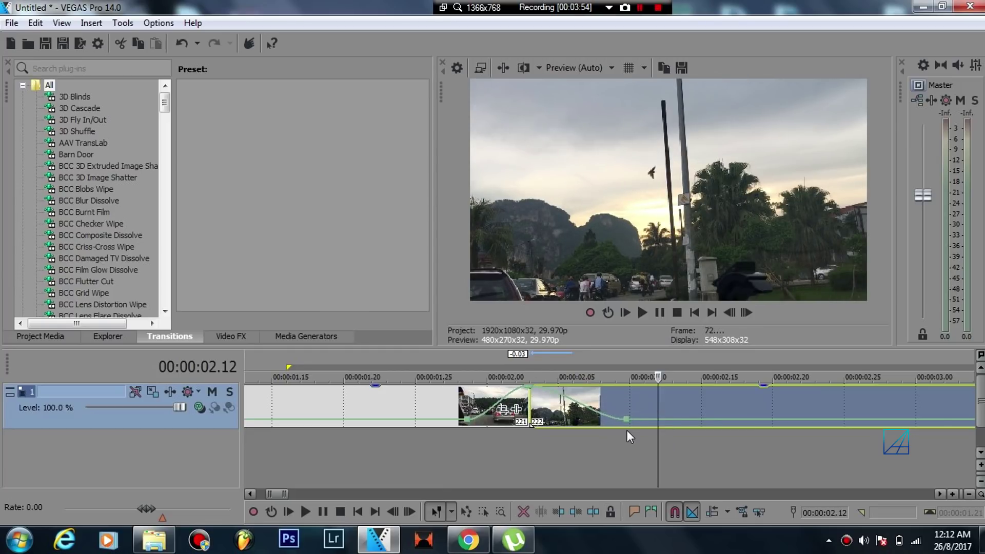
pyautogui.moveTo(626, 420); pyautogui.dragTo(589, 421)
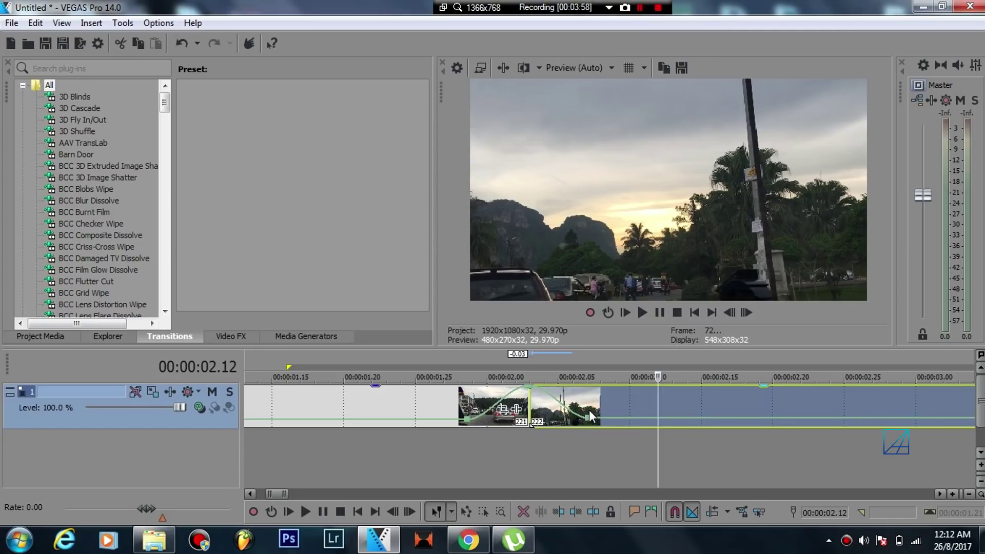
pyautogui.click(589, 414)
pyautogui.rightClick(589, 419)
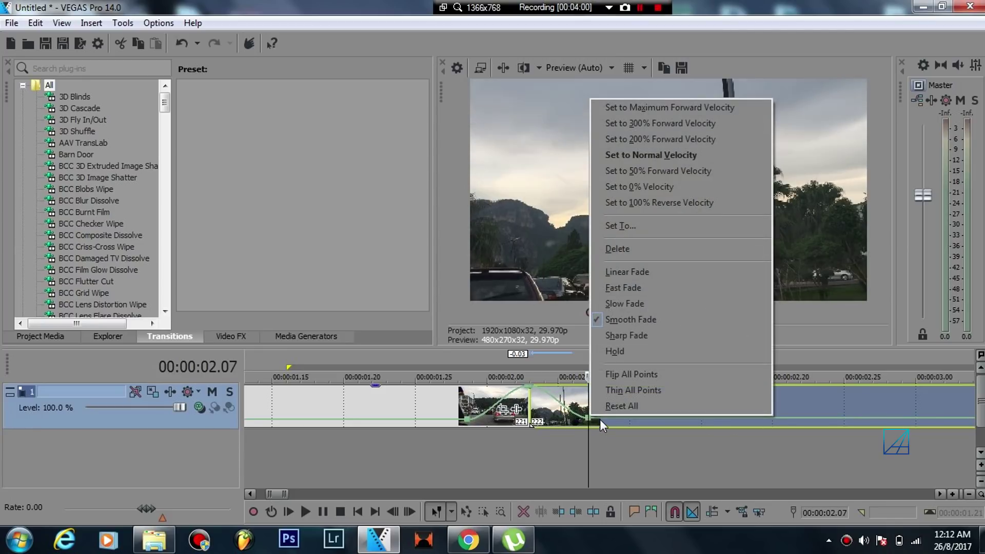
pyautogui.click(688, 171)
pyautogui.scroll(-5, 642, 398)
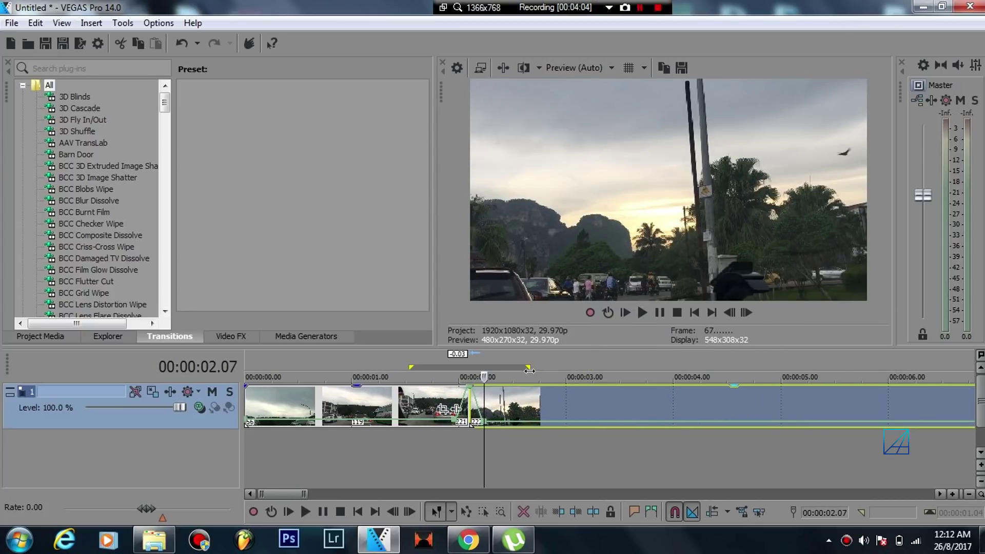
# Return the playhead to the 1.16 s loop start and play the ramped cut once.
pyautogui.click(123, 23)
pyautogui.moveTo(158, 23)
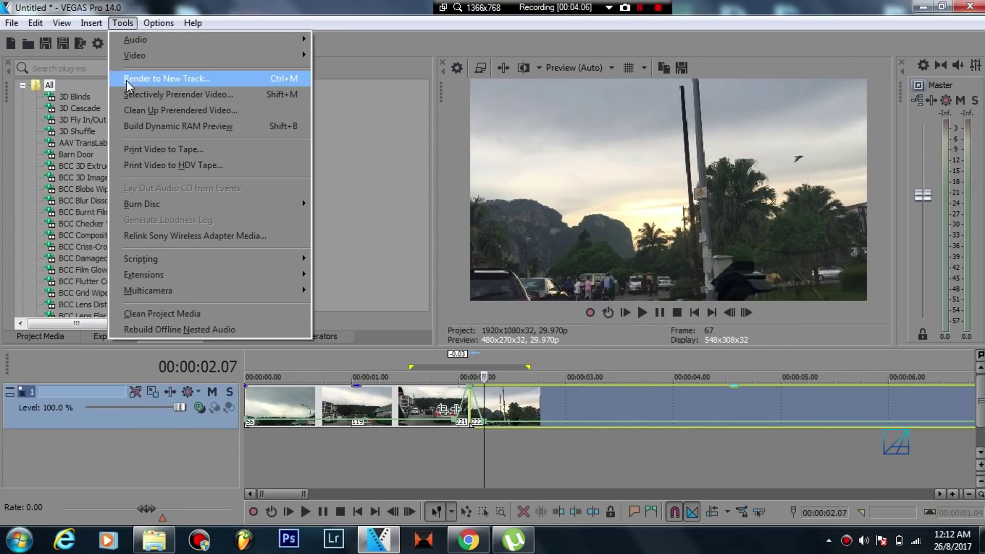
pyautogui.click(142, 124)
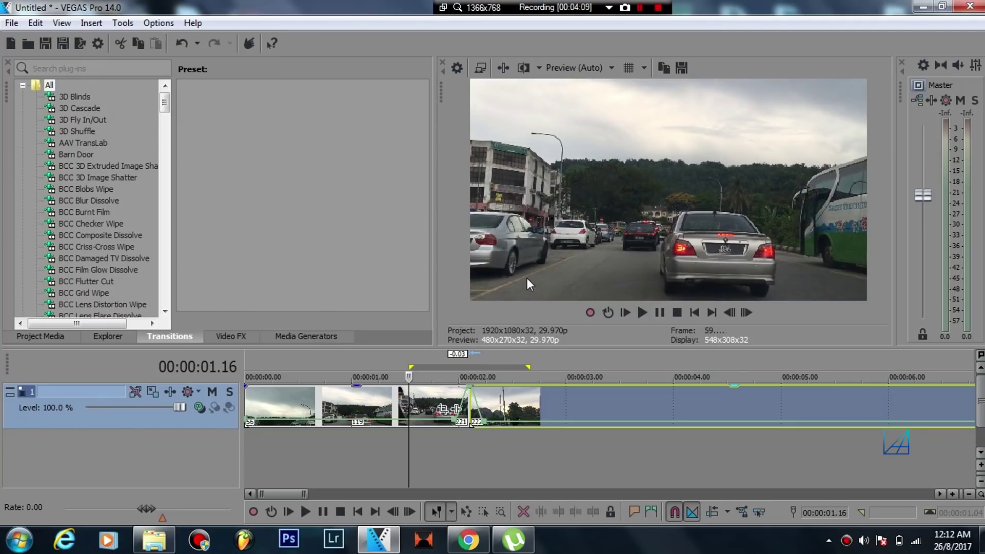
pyautogui.scroll(2, 790, 448)
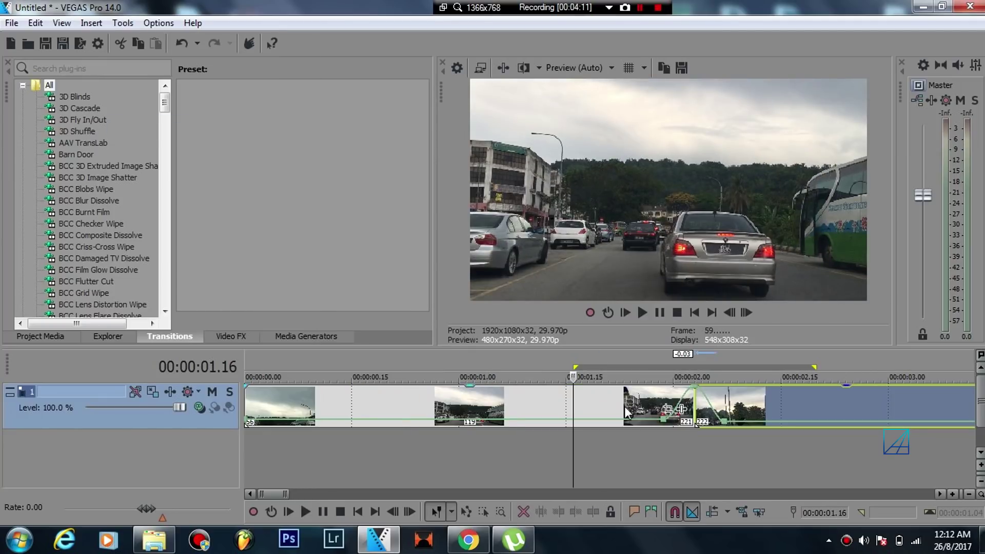
pyautogui.press('space')
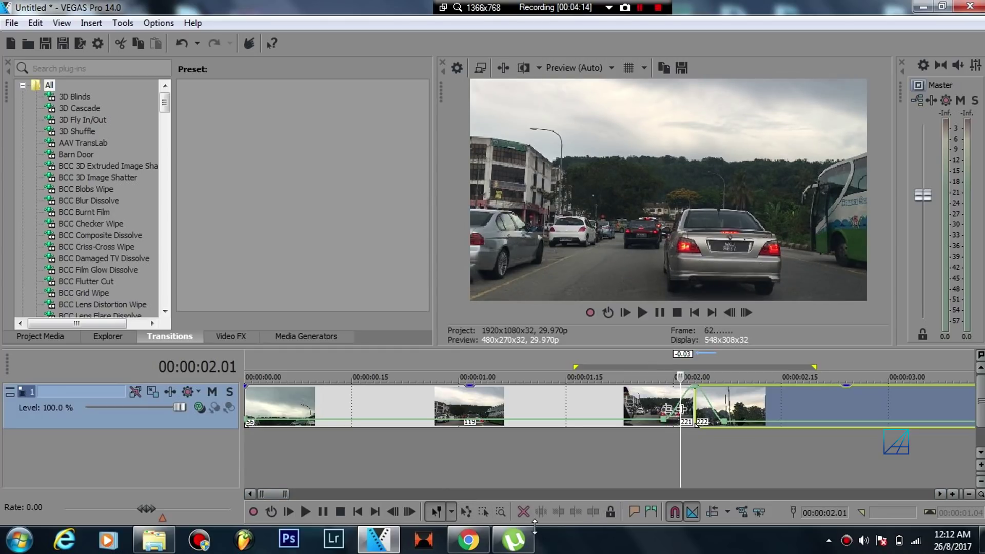
pyautogui.scroll(-1, 693, 485)
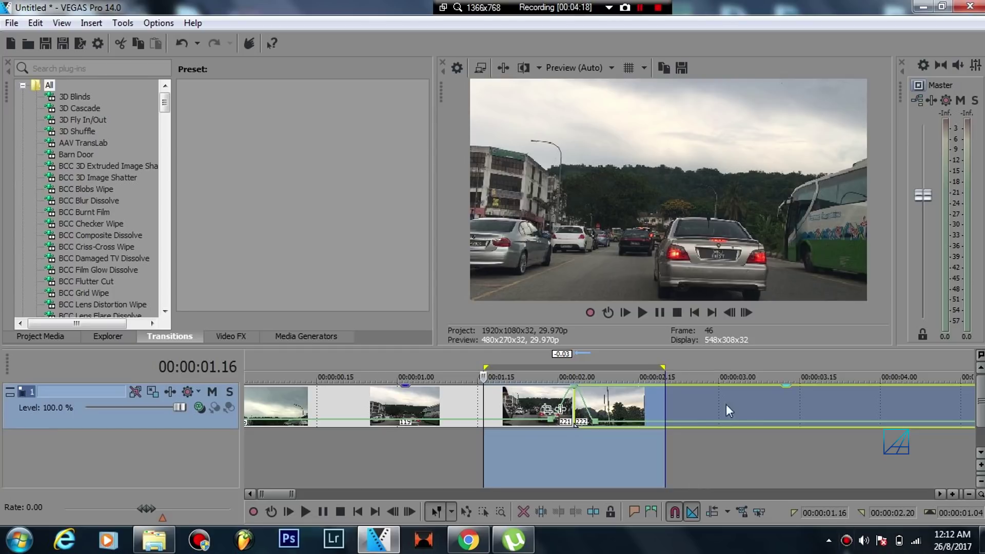
# Loop-play the 1.16–2.20 s region around the cut, then stop with the playhead at 1.26 s.
pyautogui.click(609, 317)
pyautogui.press('space')
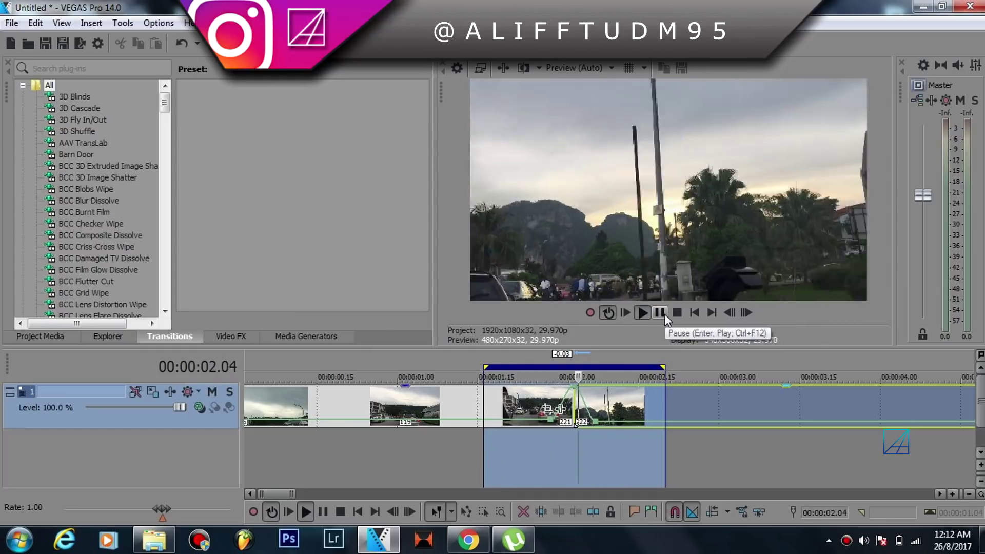
pyautogui.click(660, 313)
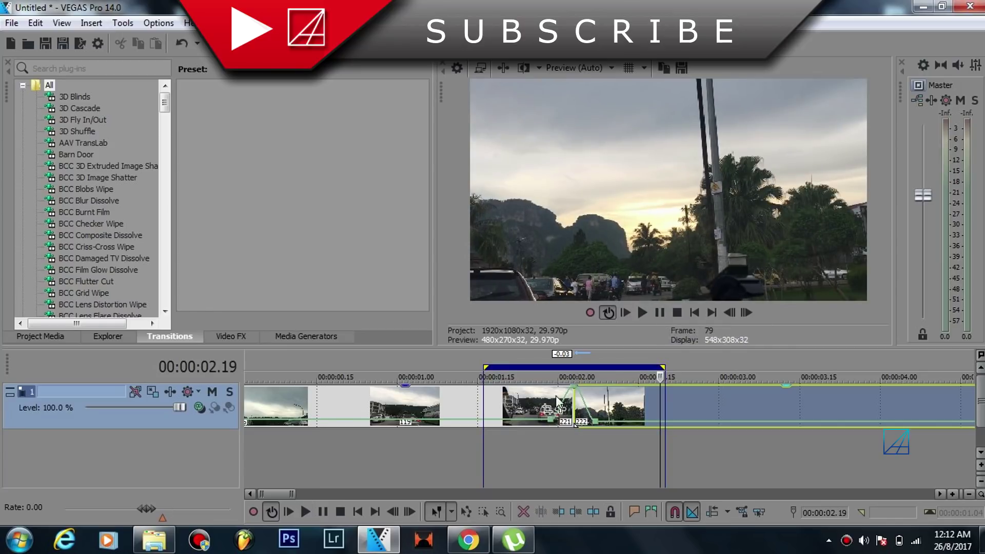
pyautogui.click(538, 395)
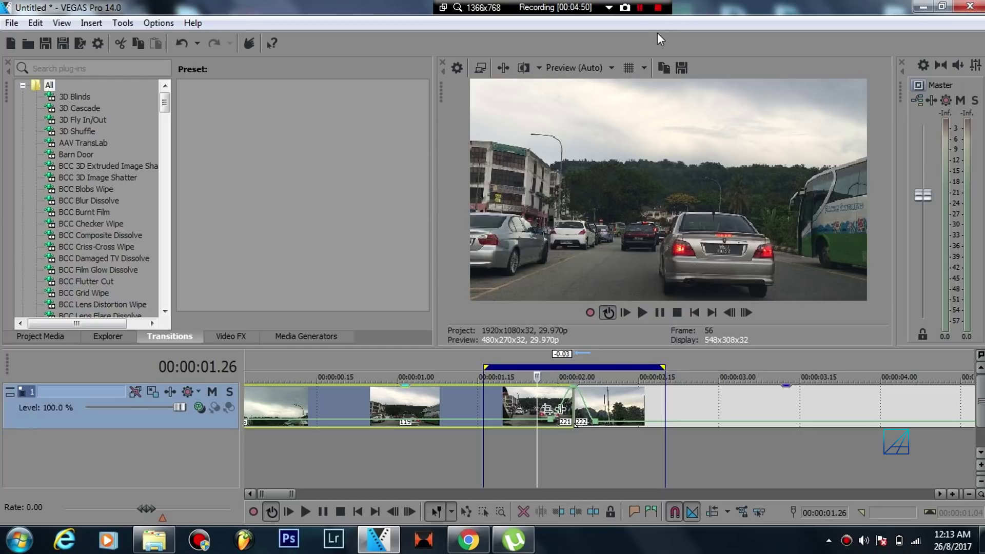
pyautogui.click(661, 10)
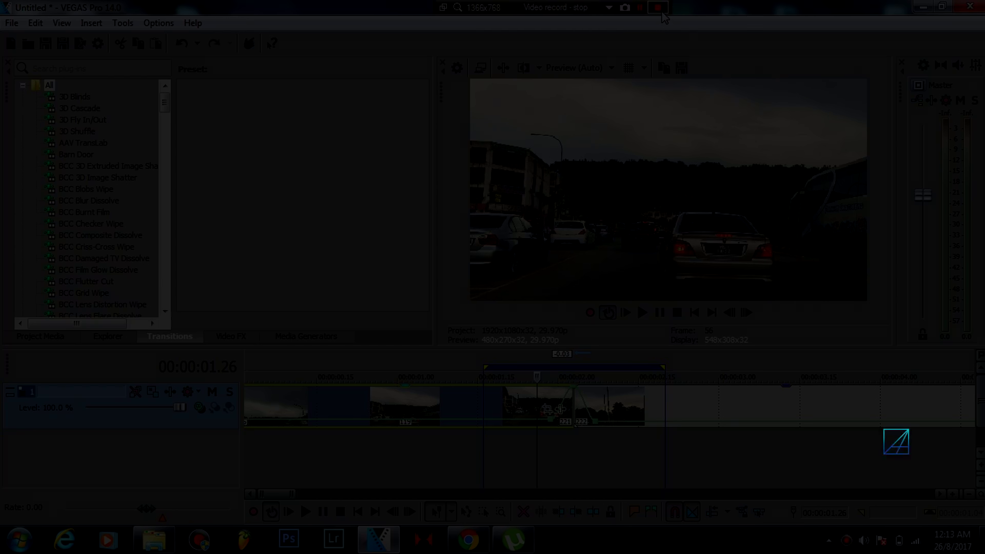